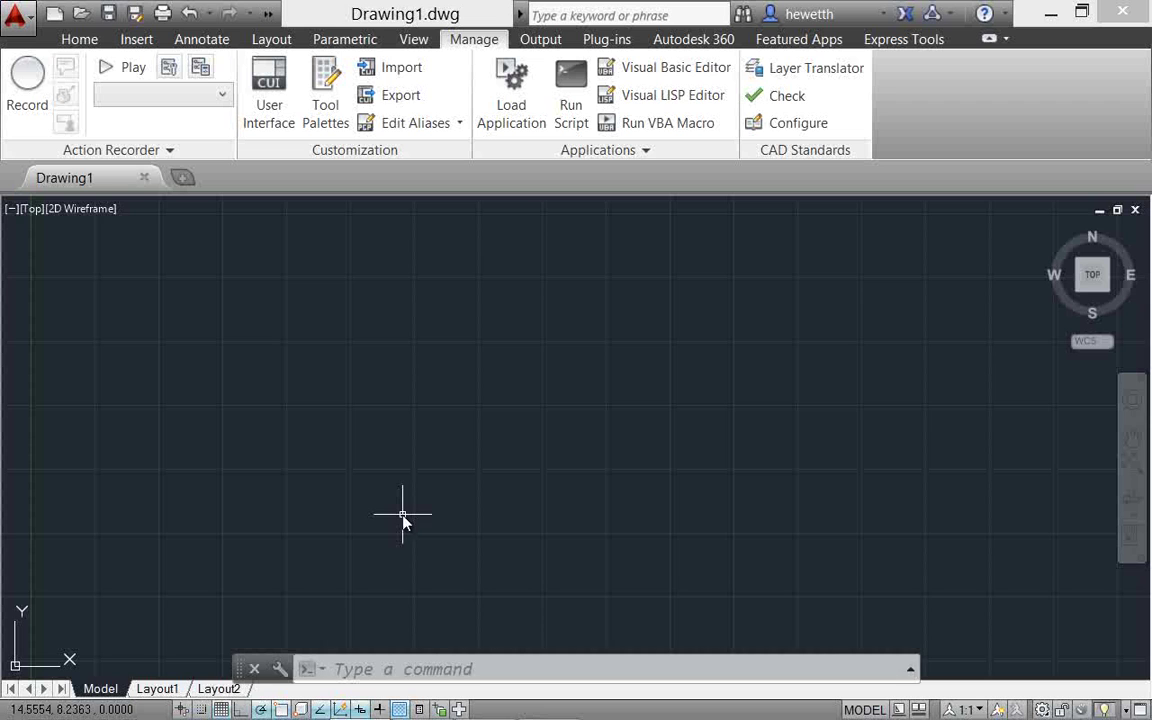
- Start the TABLE command, then dismiss the table dialog without inserting a table
left_click(399, 670)
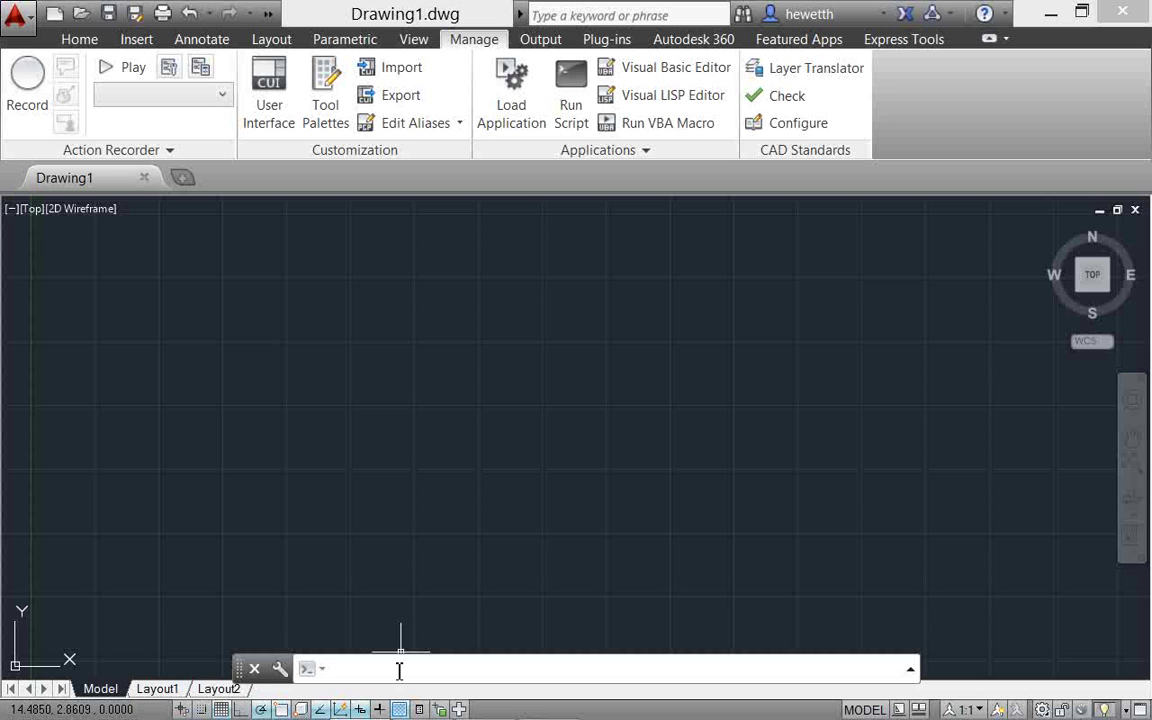
type("tab")
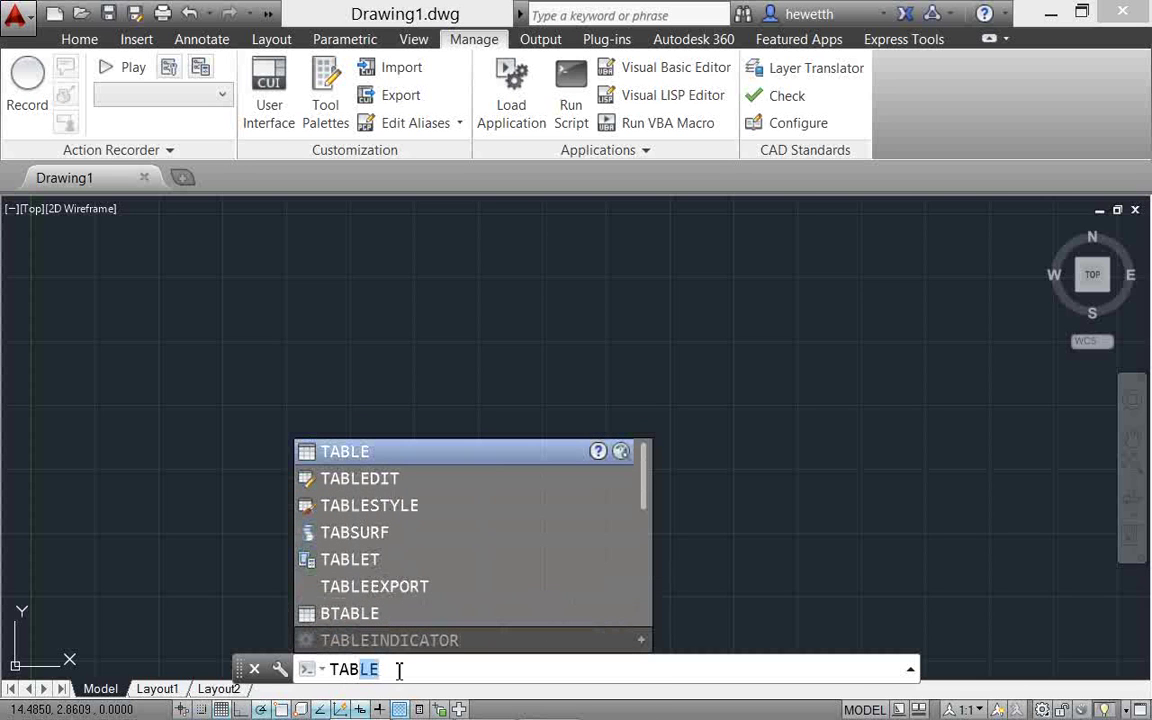
type("el")
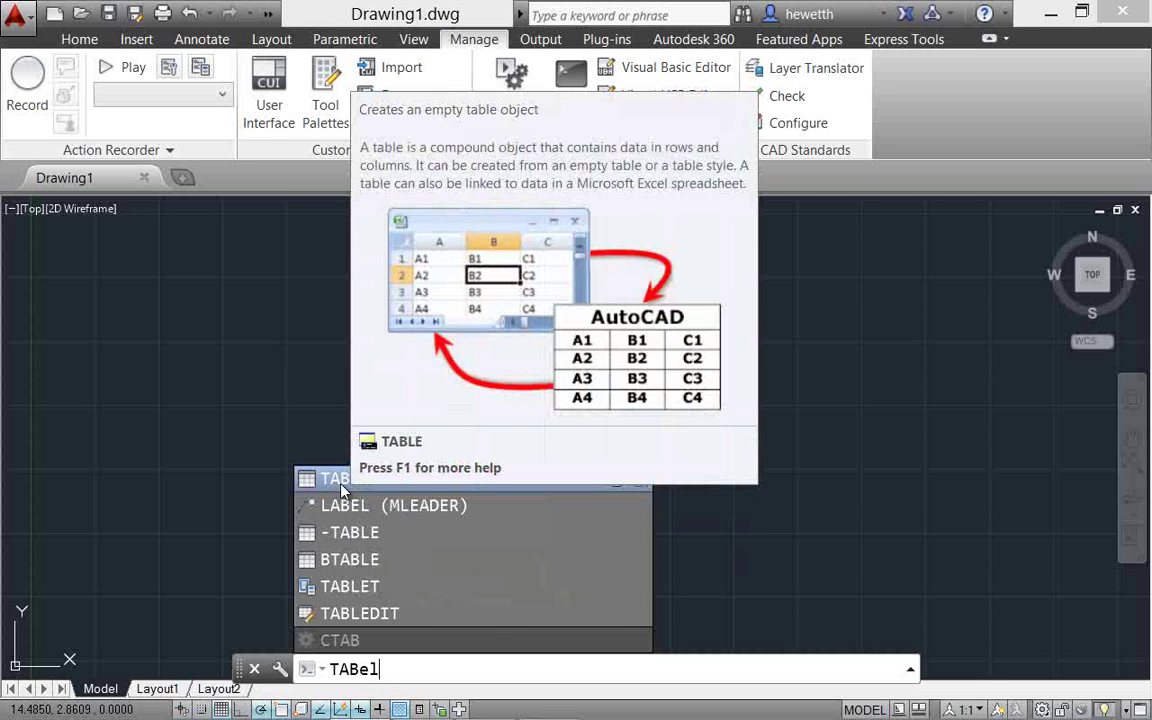
left_click(341, 487)
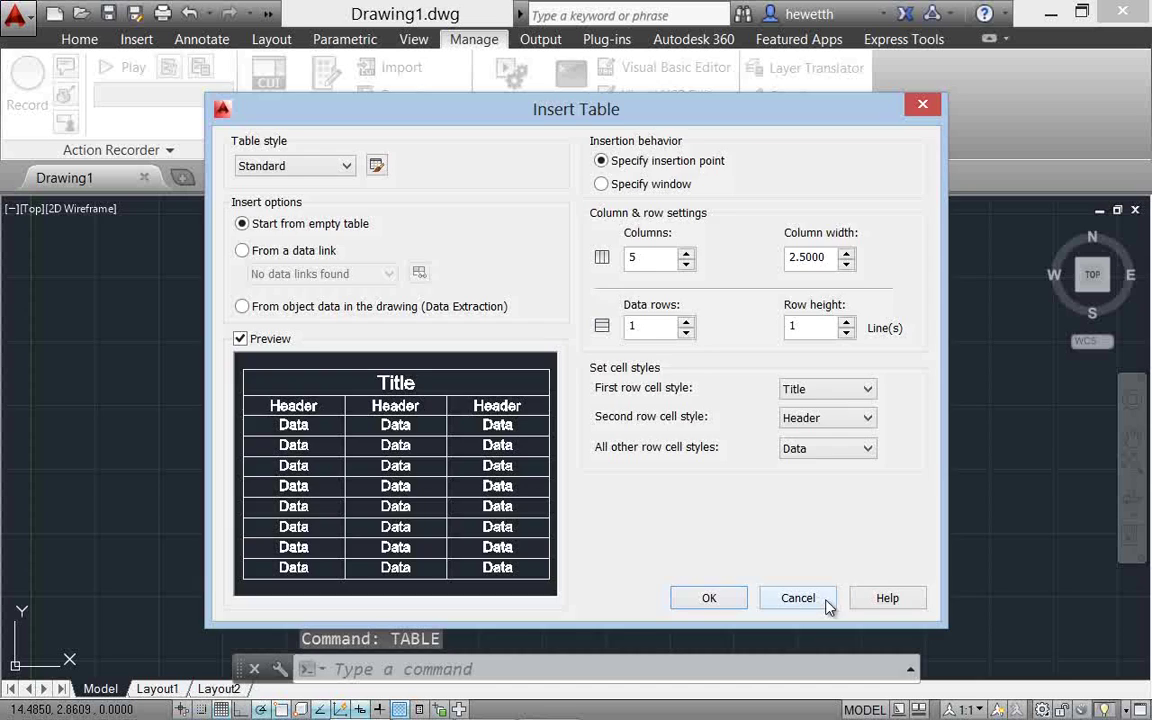
left_click(806, 596)
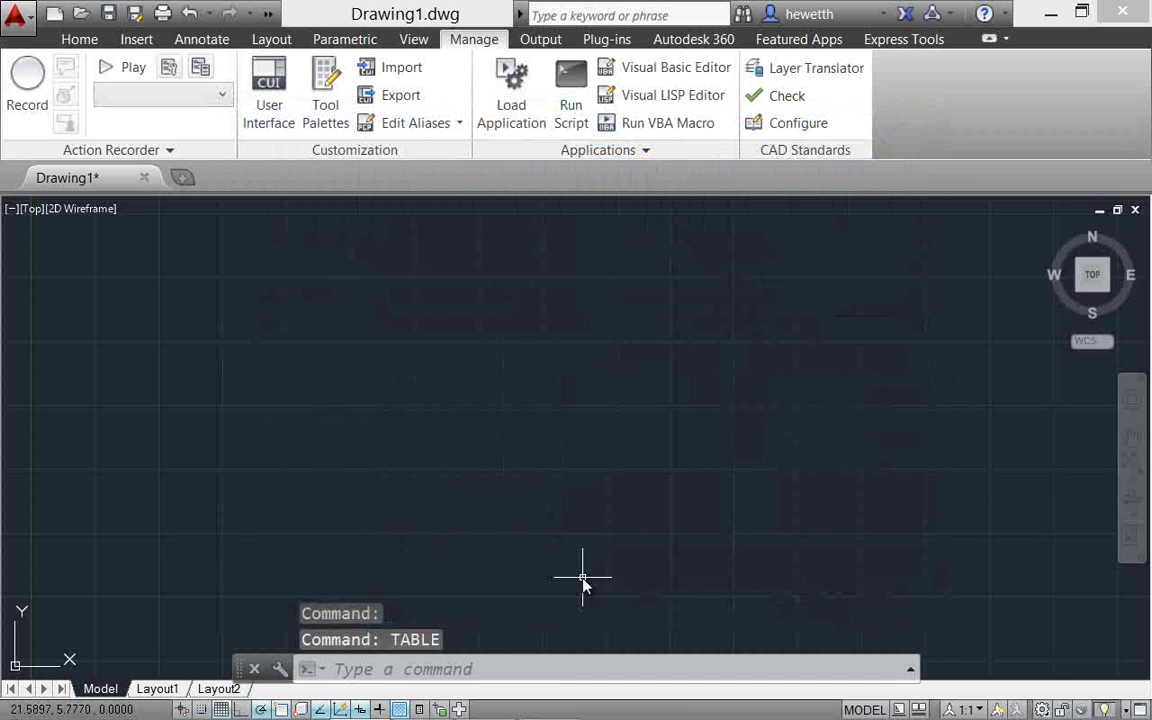
- Cancel the pending command and clear the misspelled OFEST entry
left_click(565, 678)
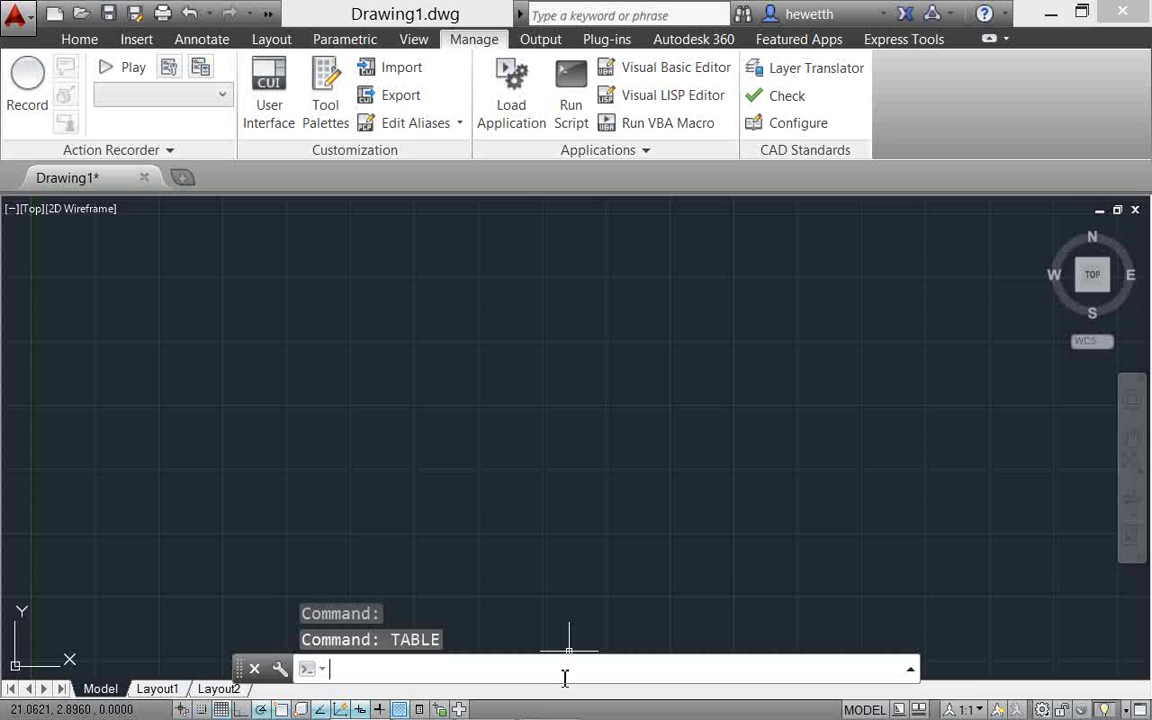
key("Escape")
left_click(406, 672)
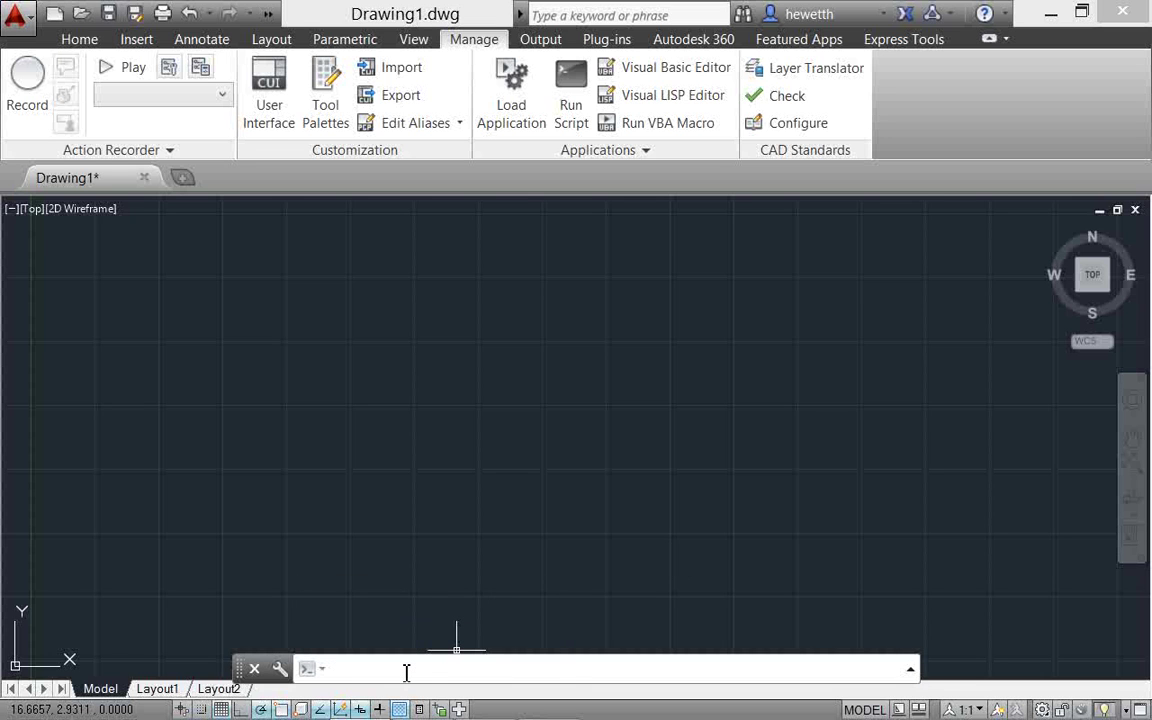
type("OFEST")
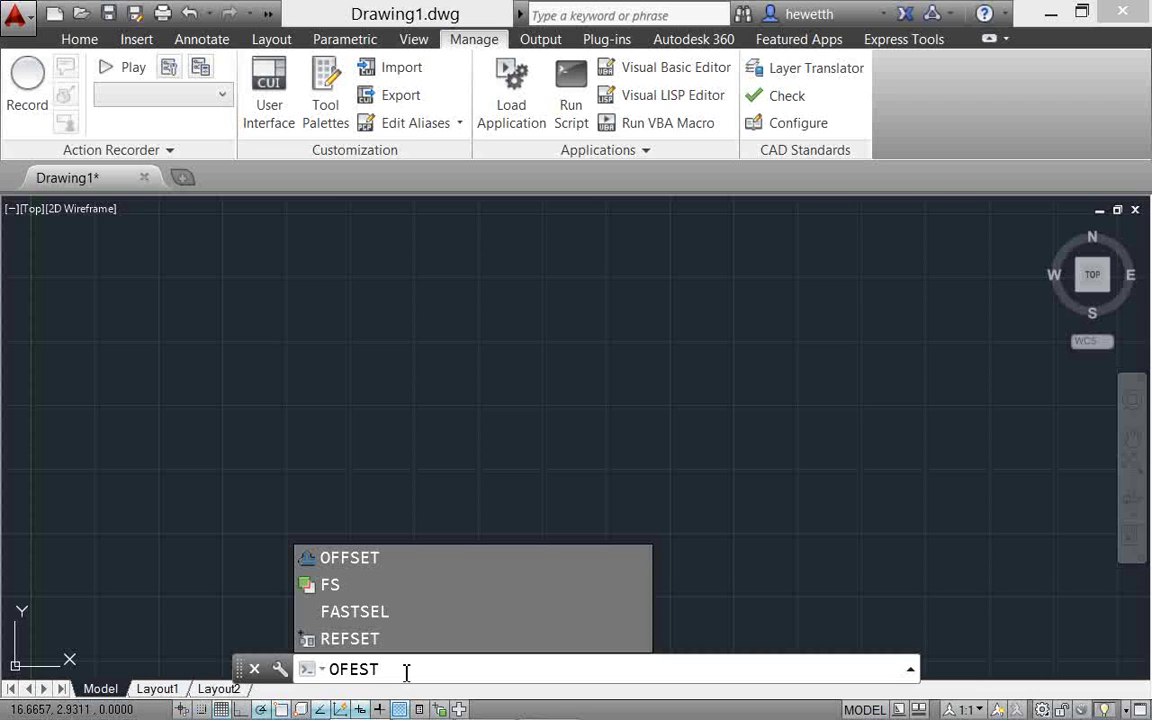
key("Escape")
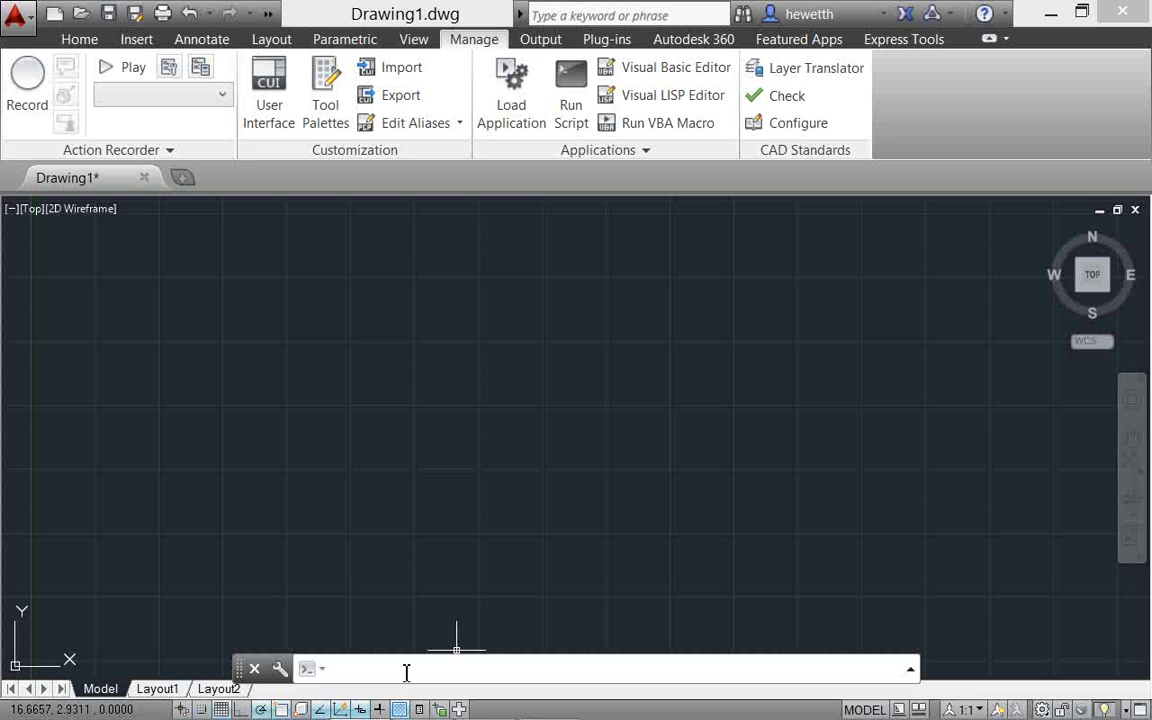
- Open the drafting settings via SETTING, then cancel a half-typed SETTINGS entry
type("SETT")
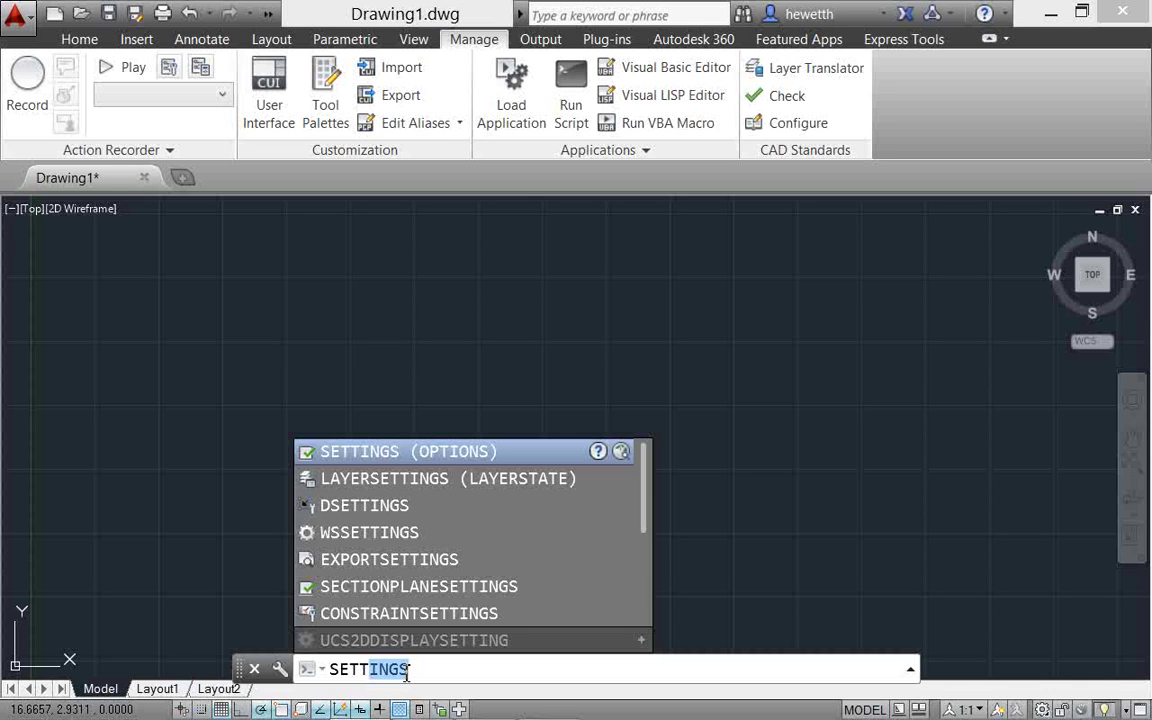
type("ING")
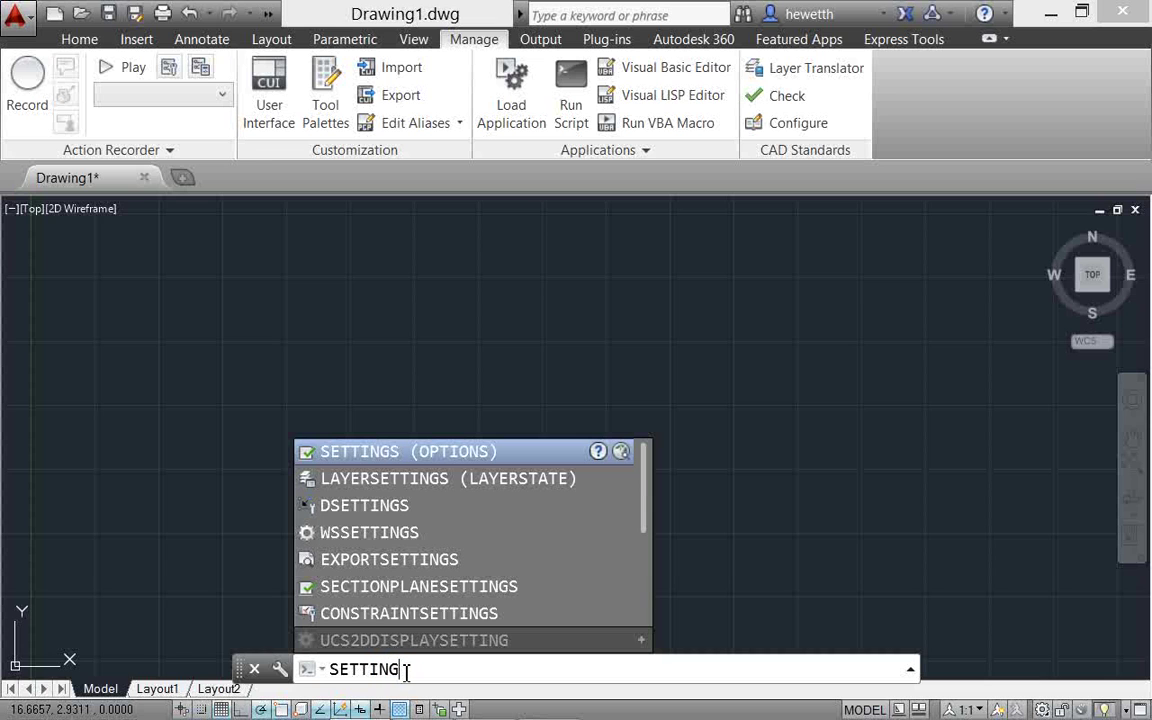
left_click(380, 507)
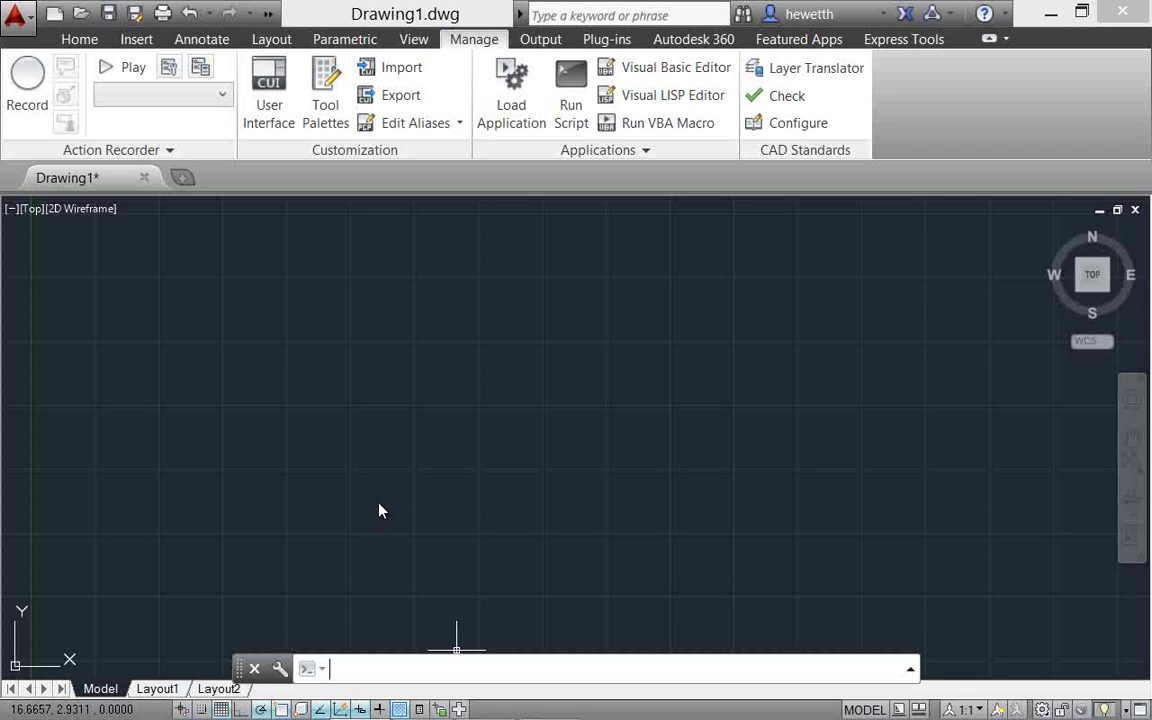
type("SE")
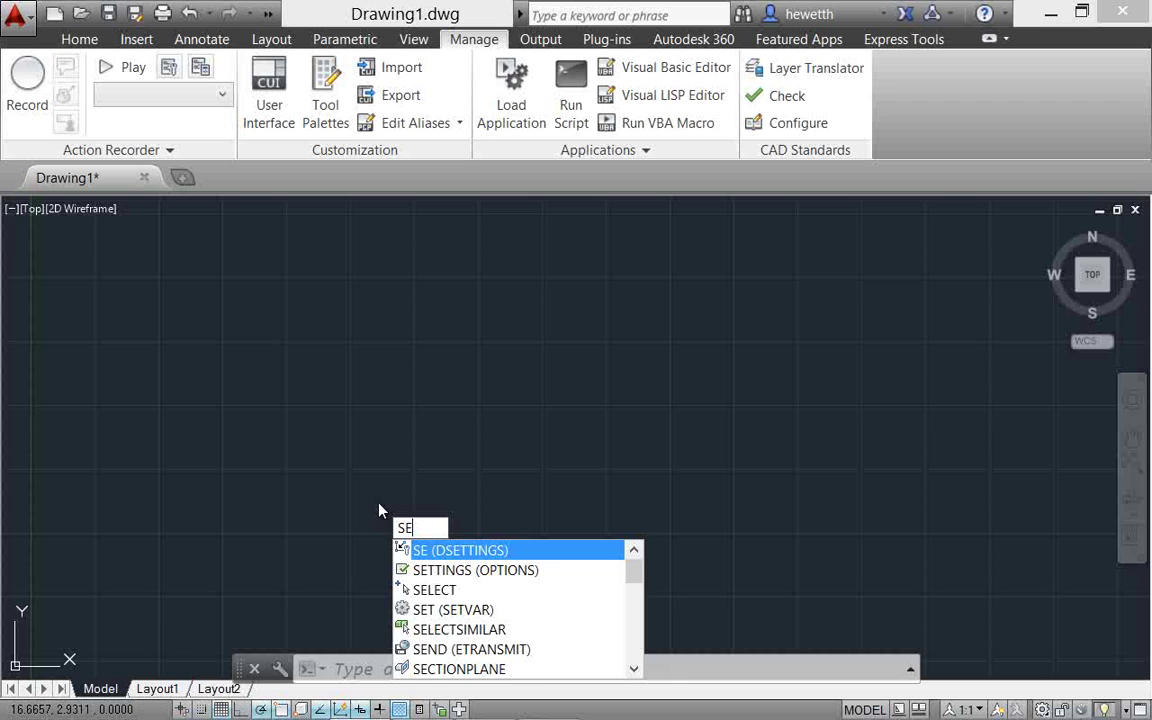
type("TTI")
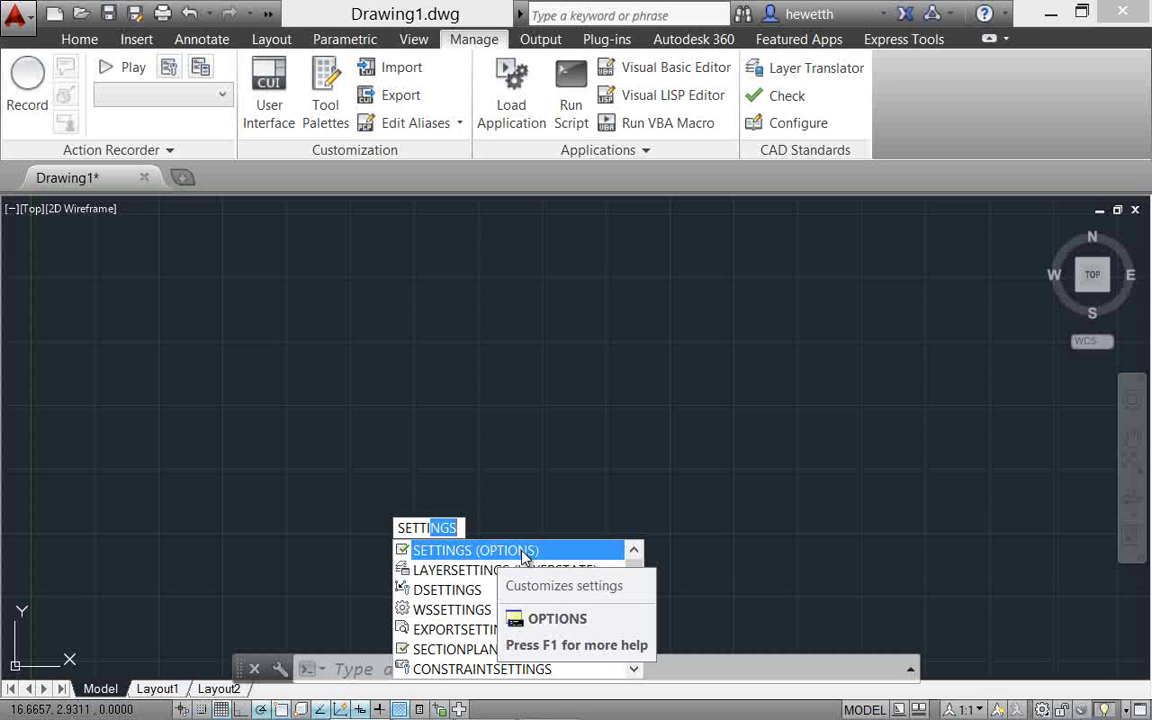
key("Escape")
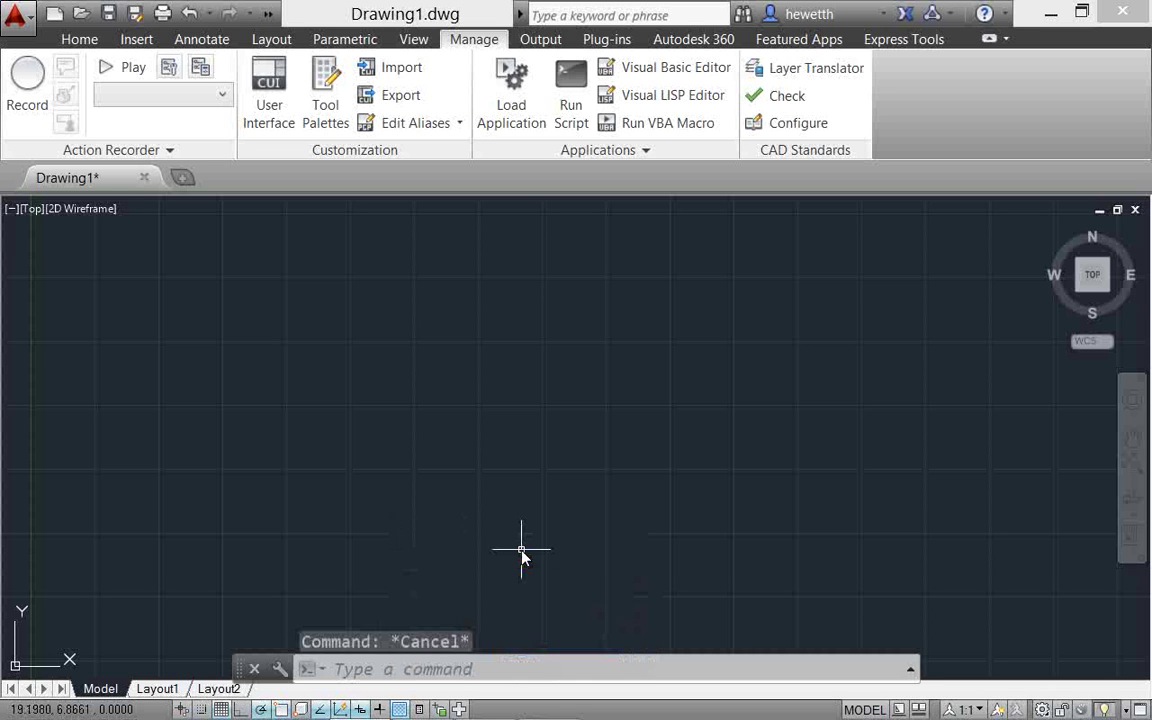
key("Escape")
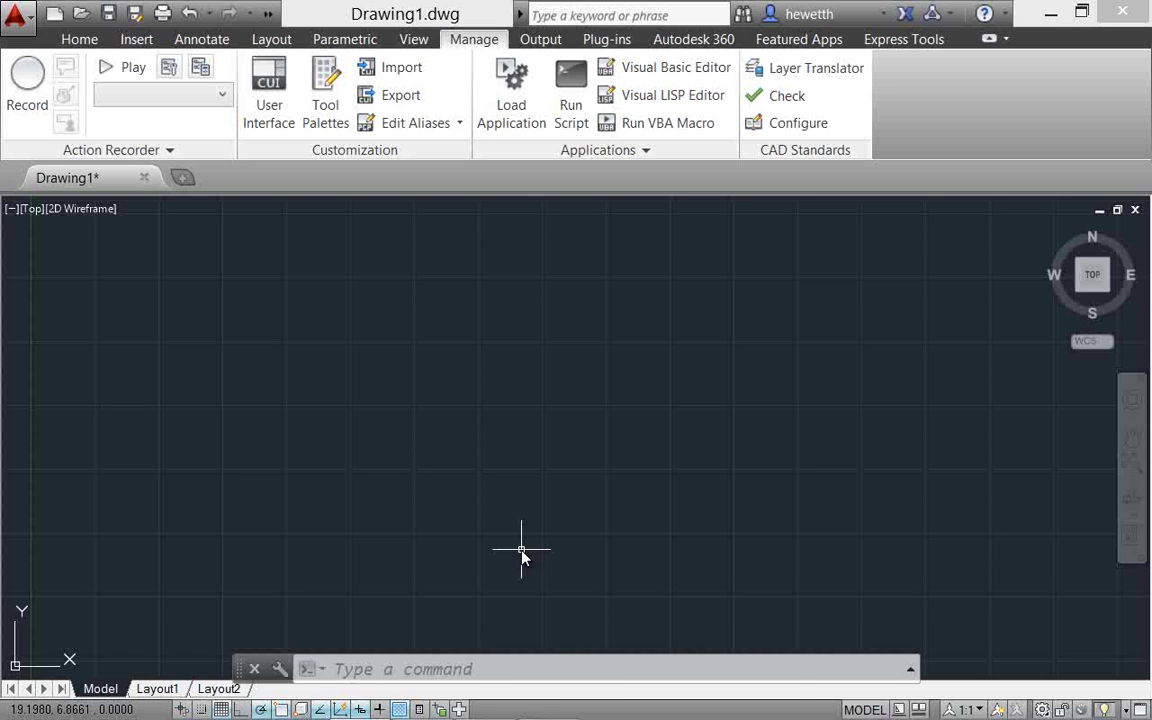
- Cancel a SYM entry and open Edit Aliases > Edit Synonym List (acadSynonymsGlobalDB.pgp)
type("SYM")
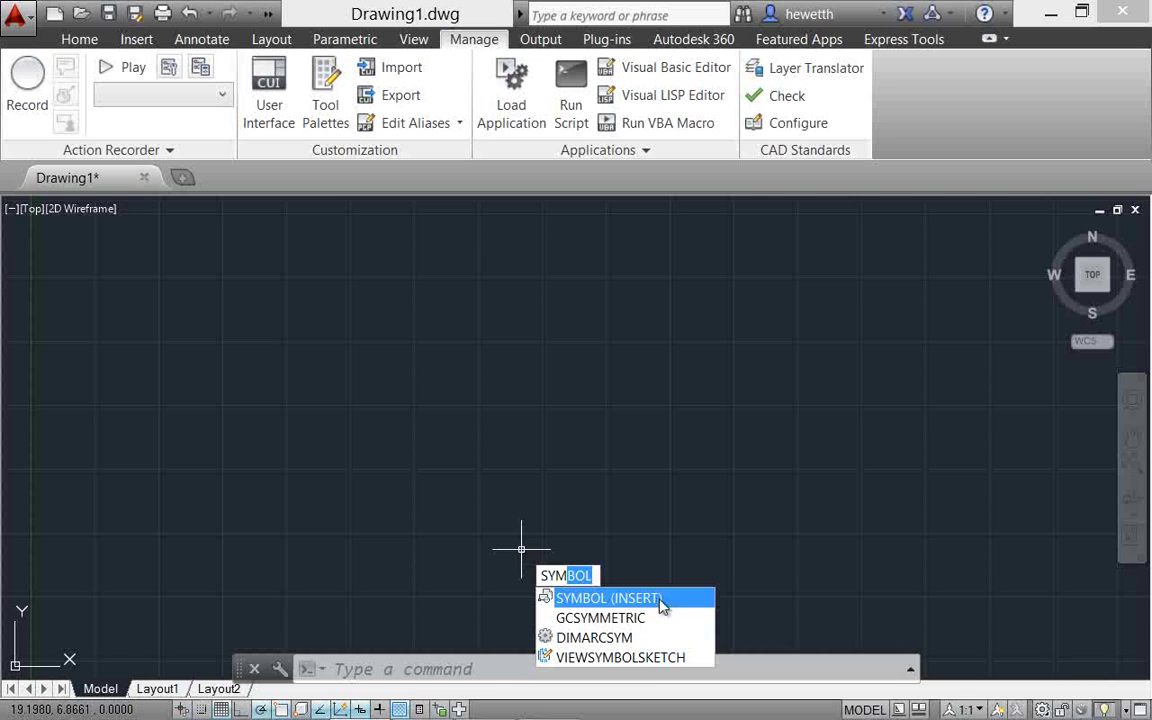
key("Escape")
key("Escape")
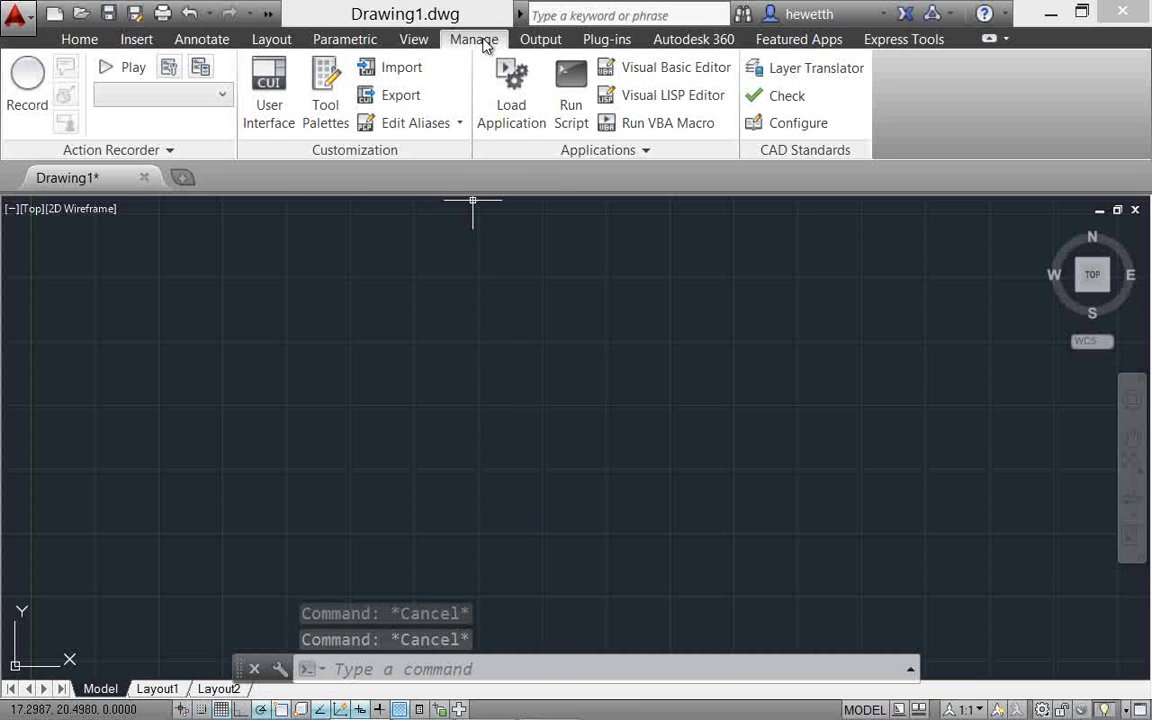
left_click(459, 127)
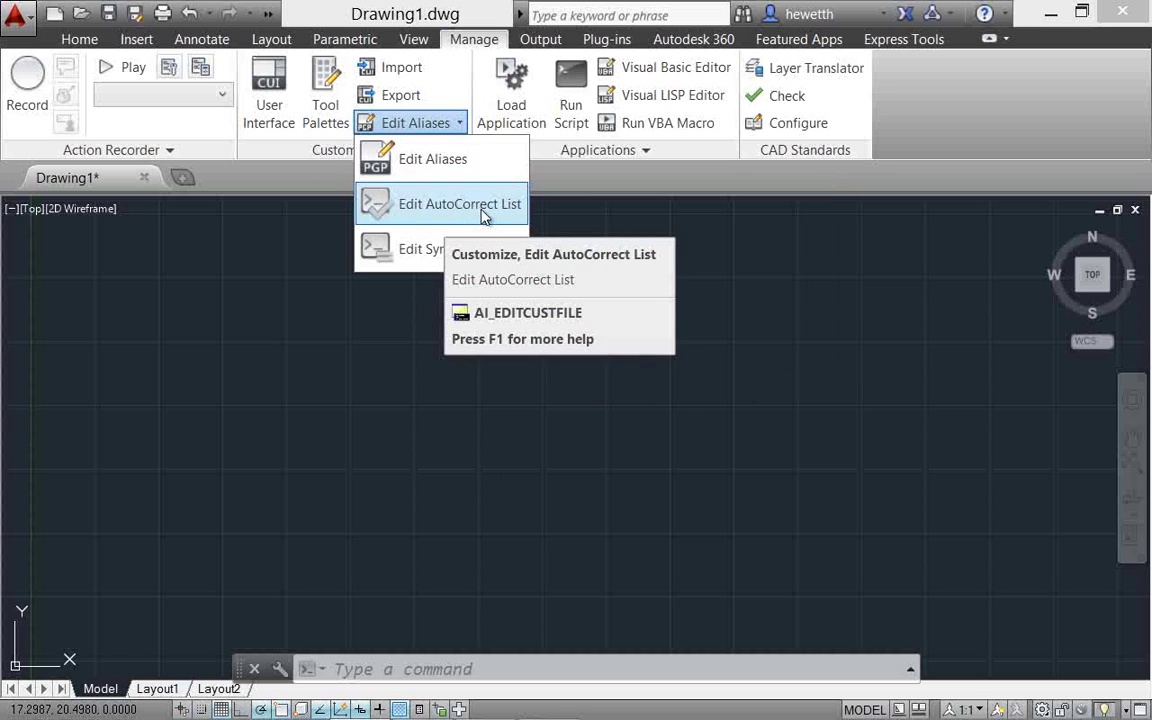
left_click(418, 259)
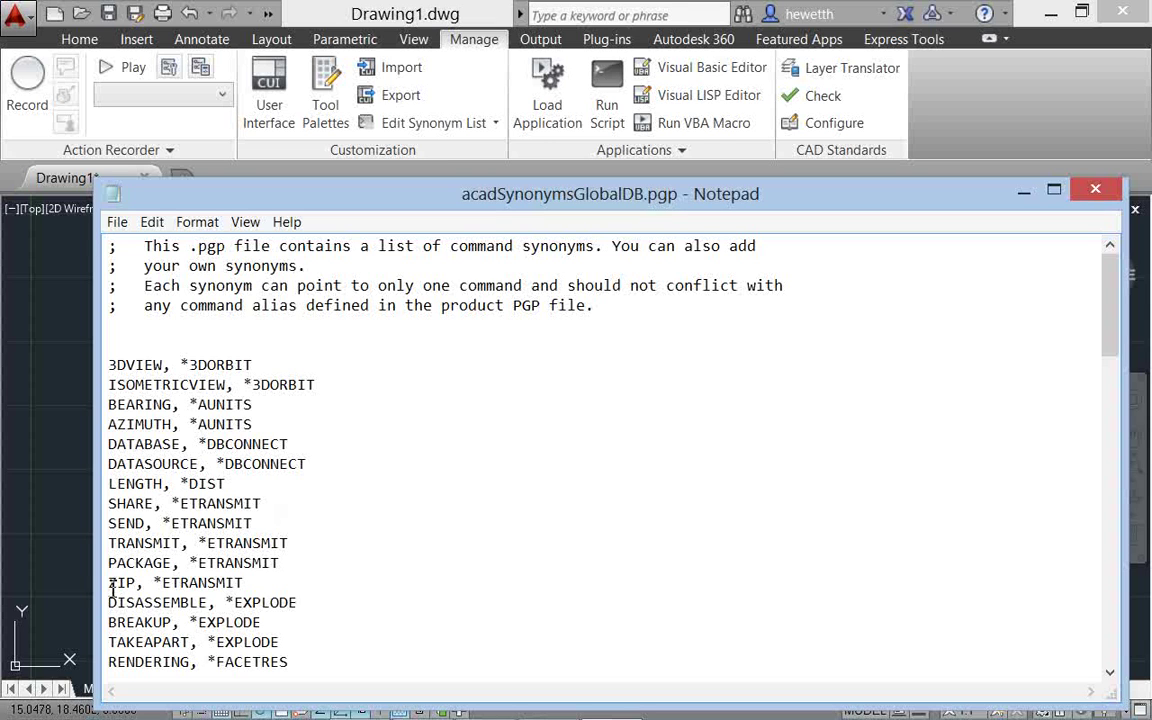
- Select ZIP in the synonym file, scroll the list, and close Notepad
left_click_drag(110, 590, 135, 590)
scroll(301, 455, "down", 4)
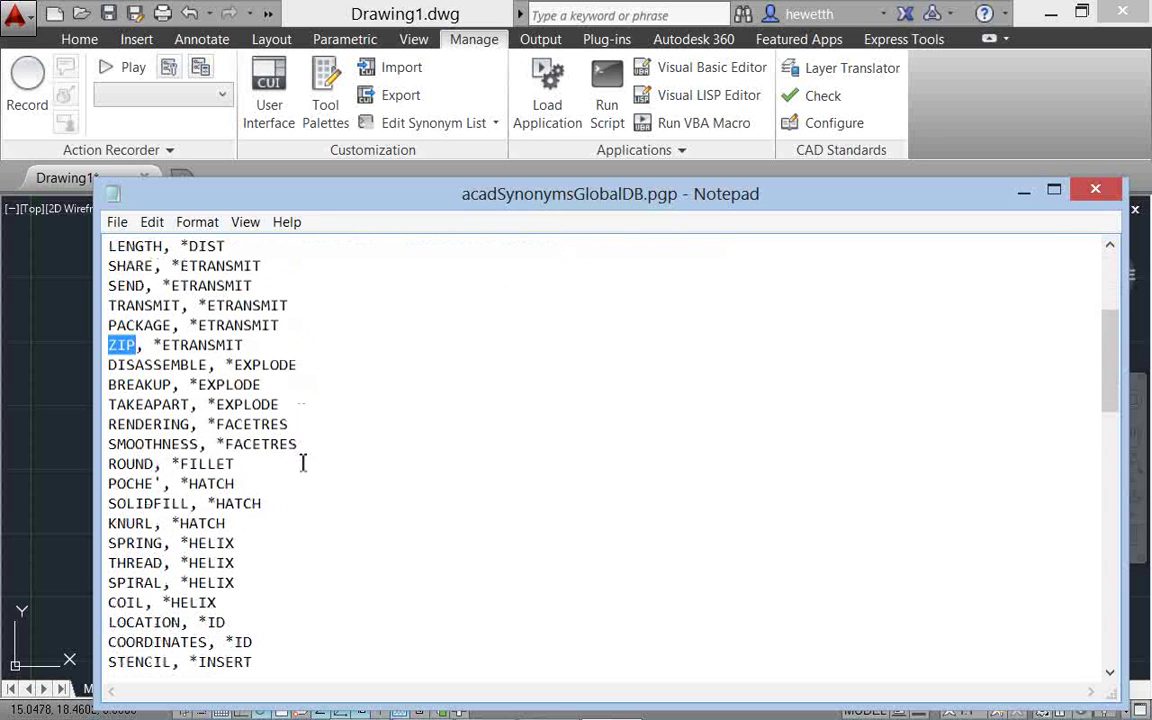
left_click(1097, 192)
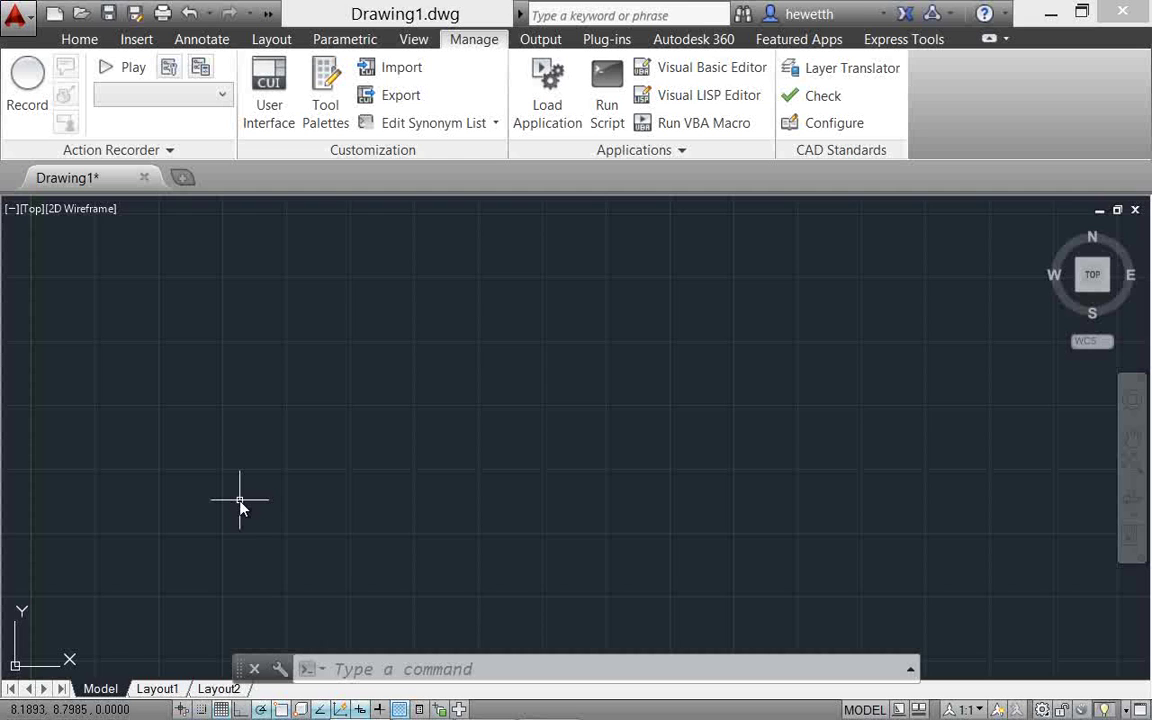
type("A")
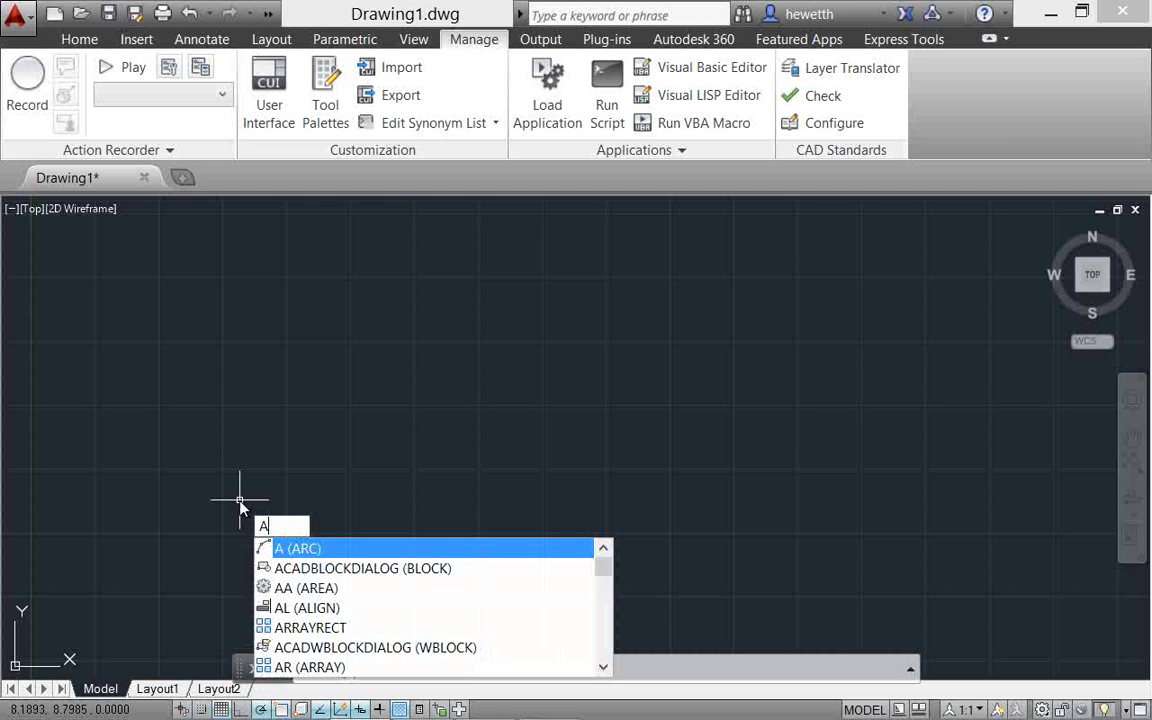
type("R")
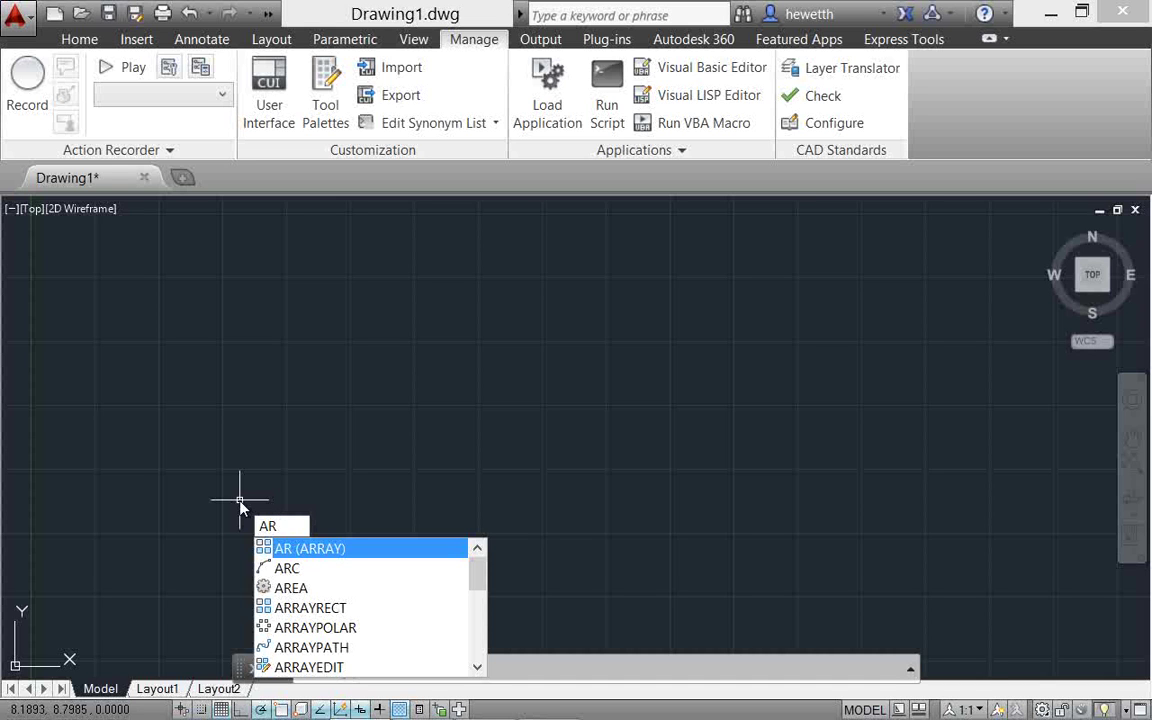
key("Down")
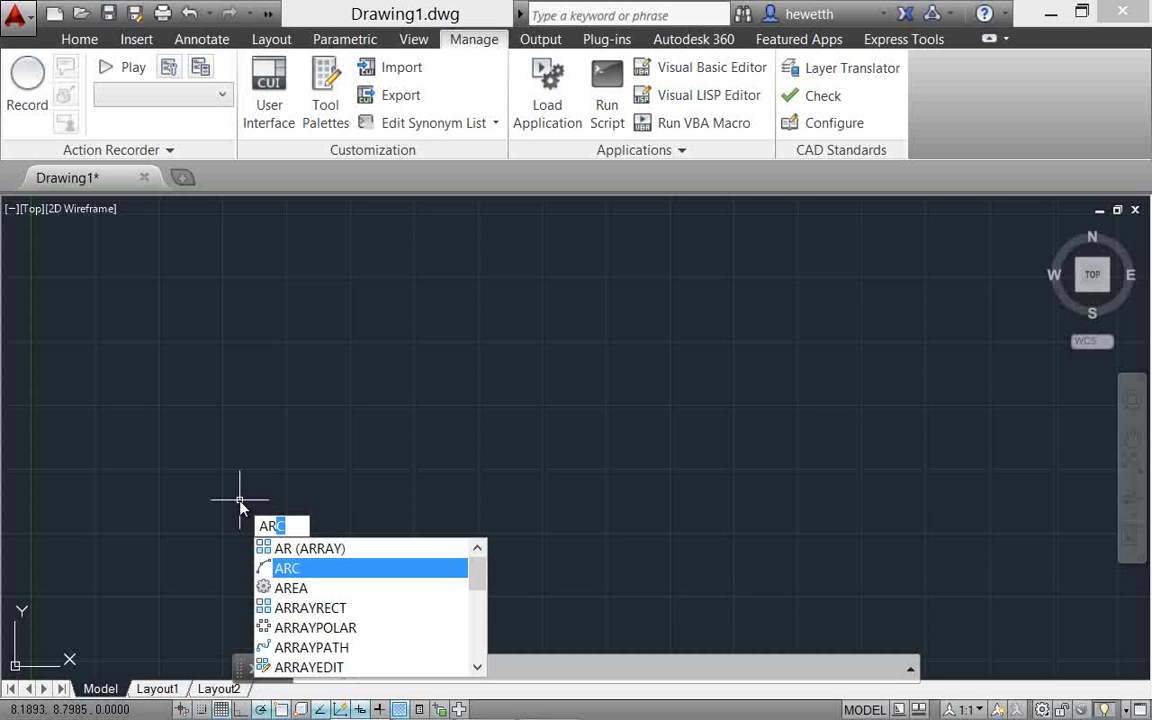
key("Down")
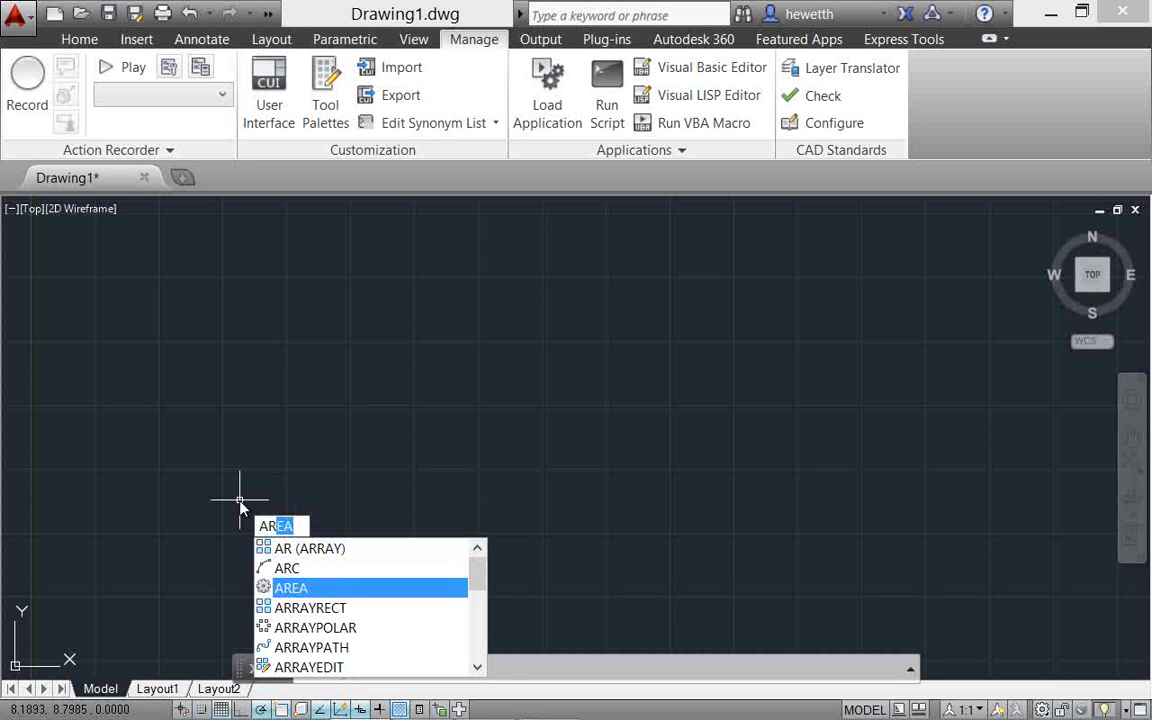
key("Return")
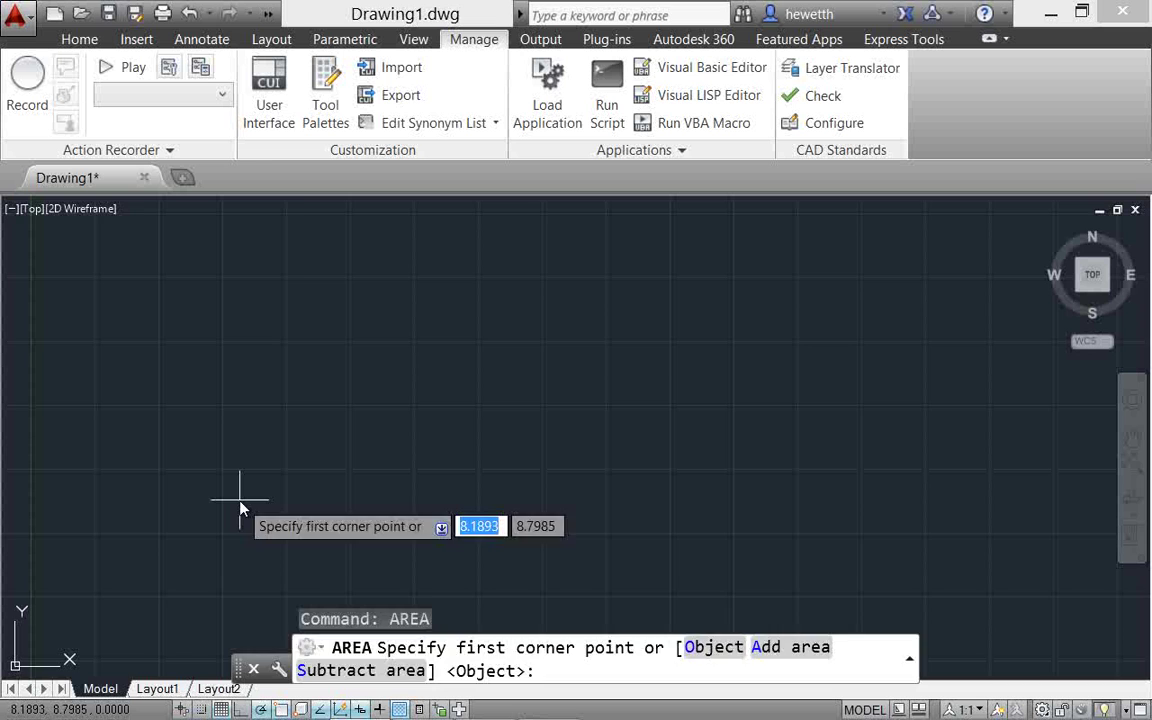
key("Escape")
type("AR")
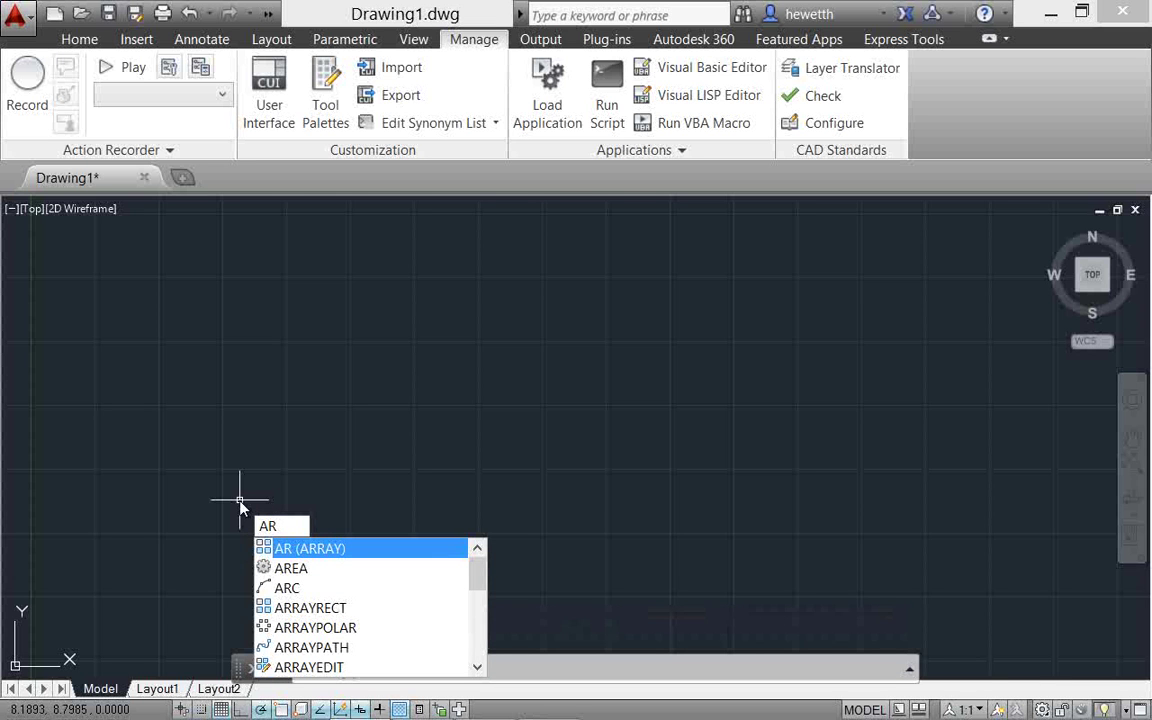
key("Down")
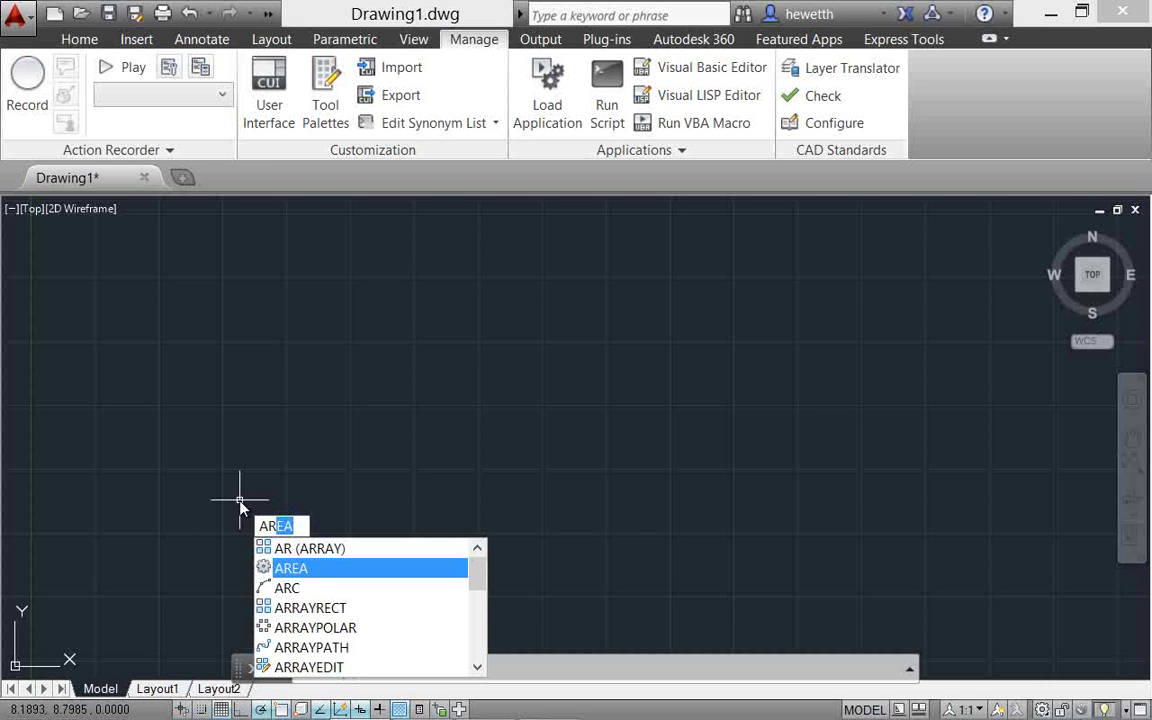
key("Return")
key("Escape")
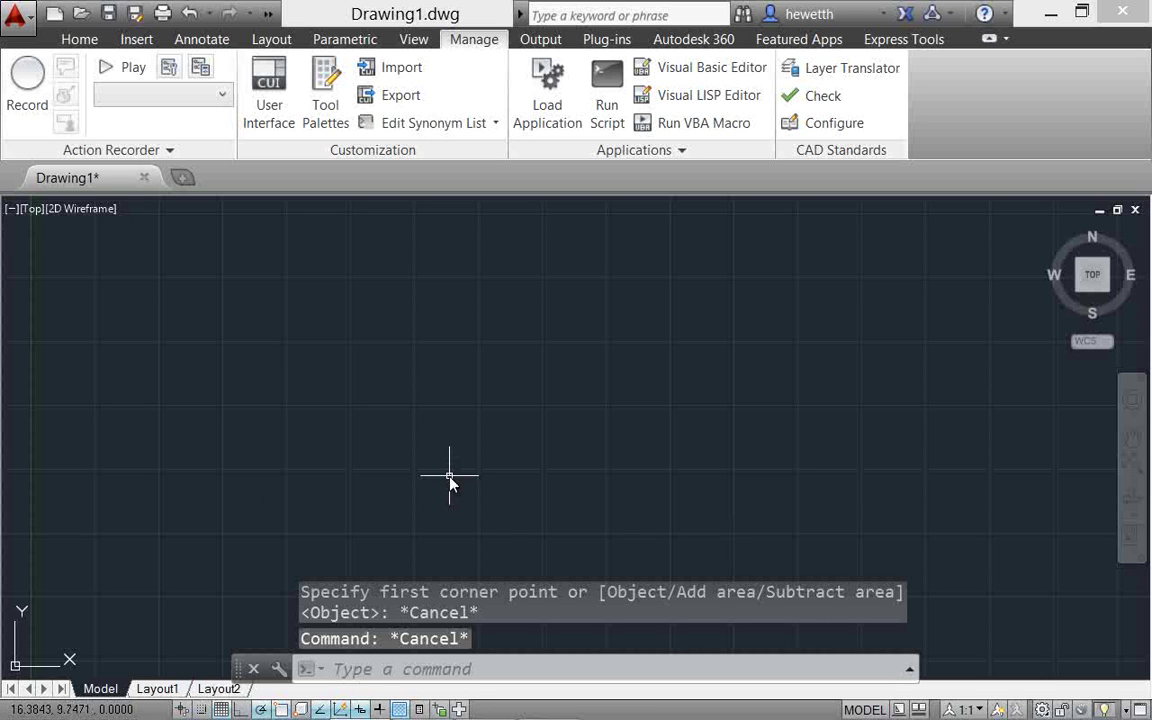
- Enter BLOCK at the AutoCAD command line
left_click(380, 669)
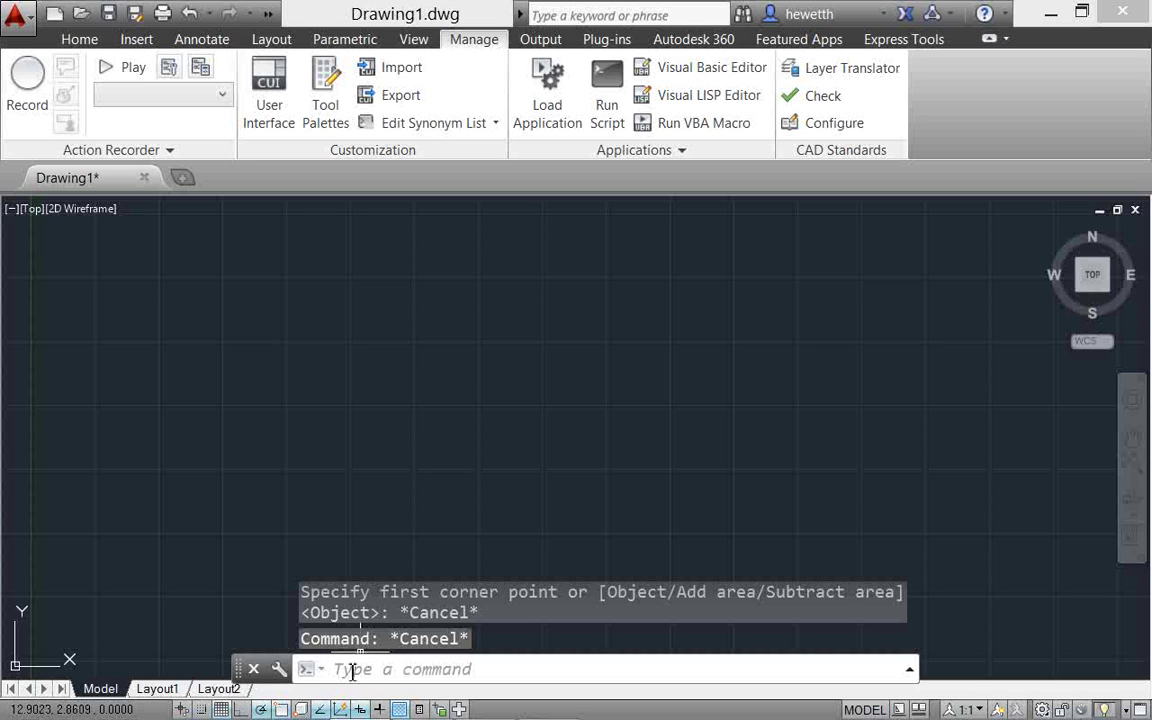
left_click(352, 670)
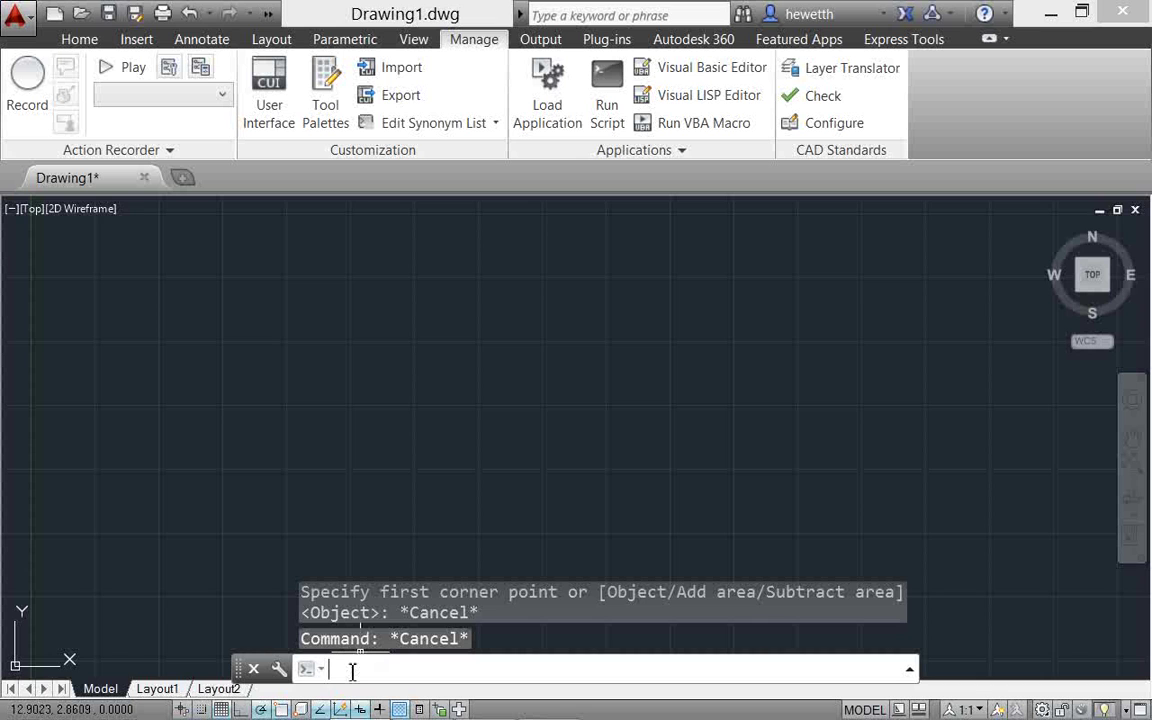
type("BLOCK")
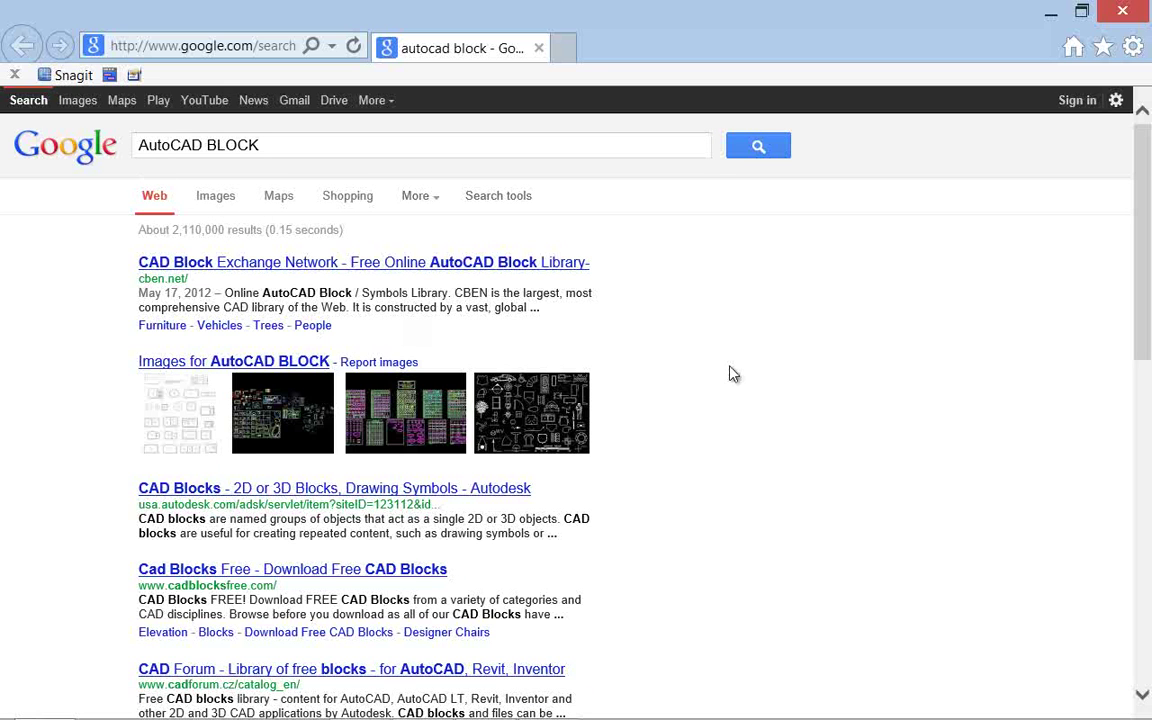
- Scroll the Google results for AutoCAD BLOCK and close Internet Explorer
scroll(733, 374, "down", 3)
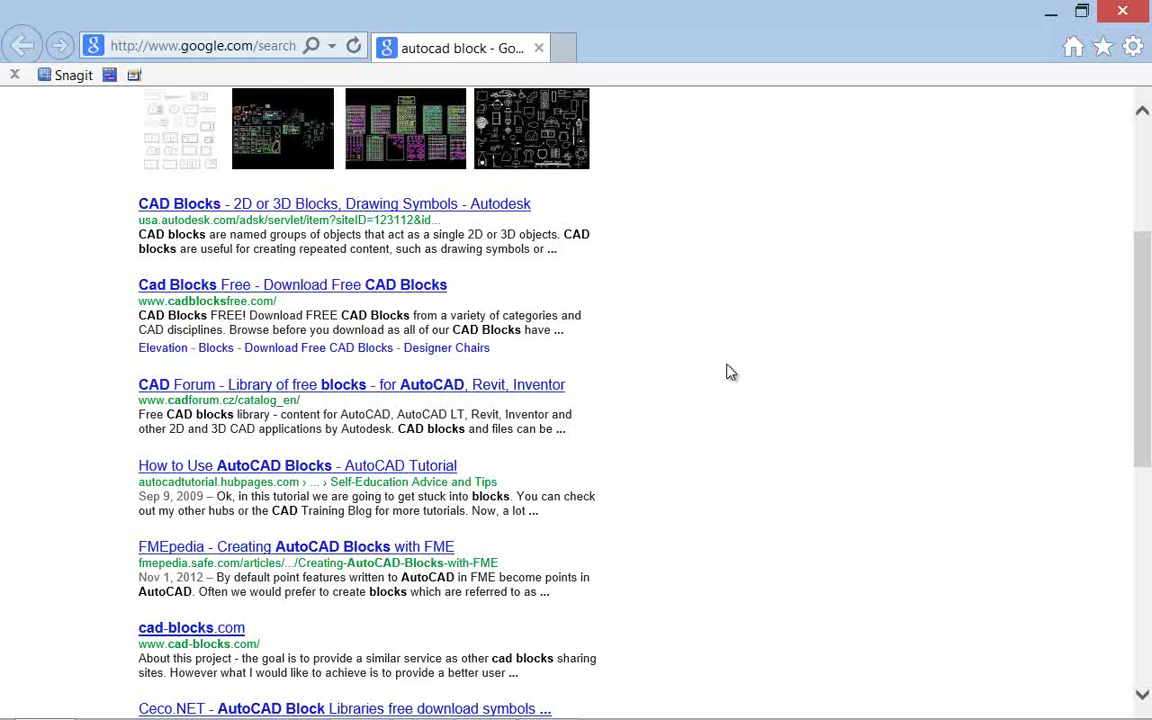
scroll(730, 374, "up", 3)
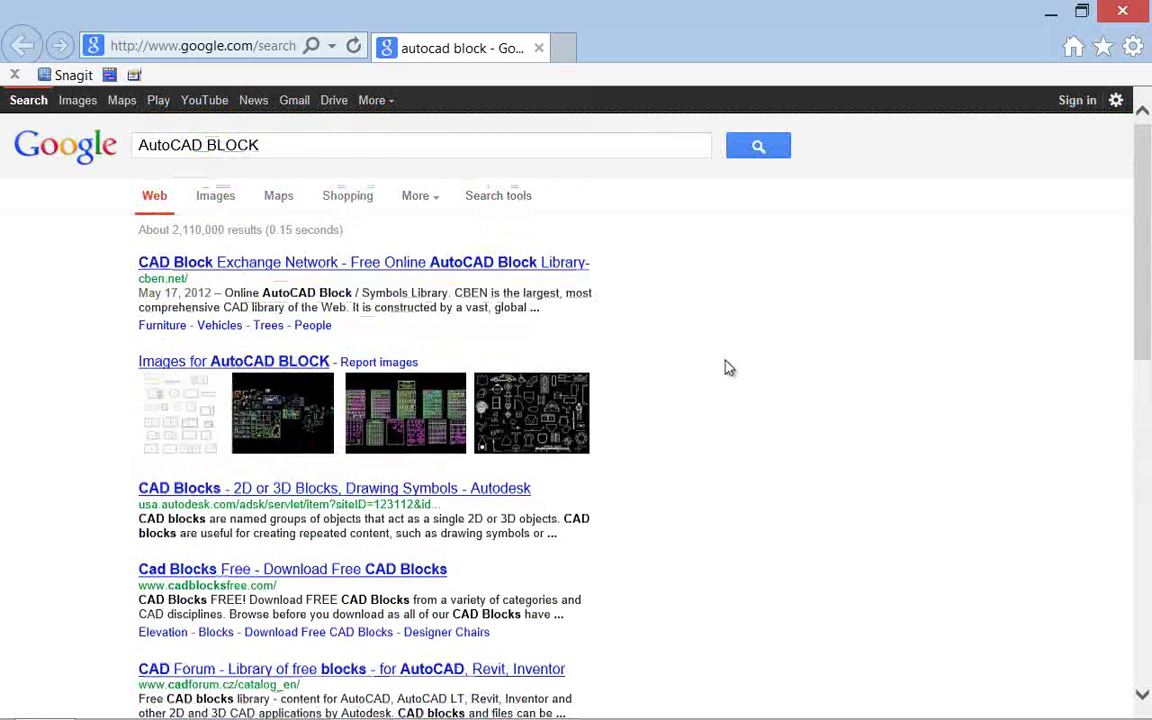
left_click(1118, 12)
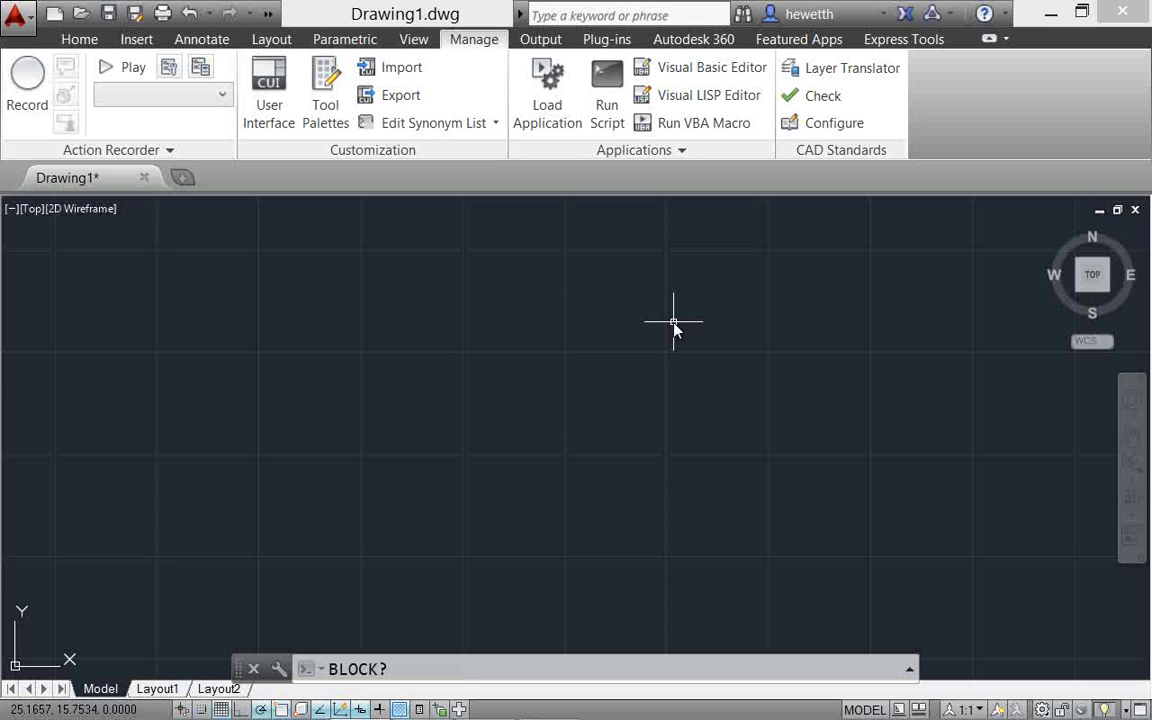
- Cancel the BLOCK? prompt with Esc and zoom out on the empty drawing
key("Escape")
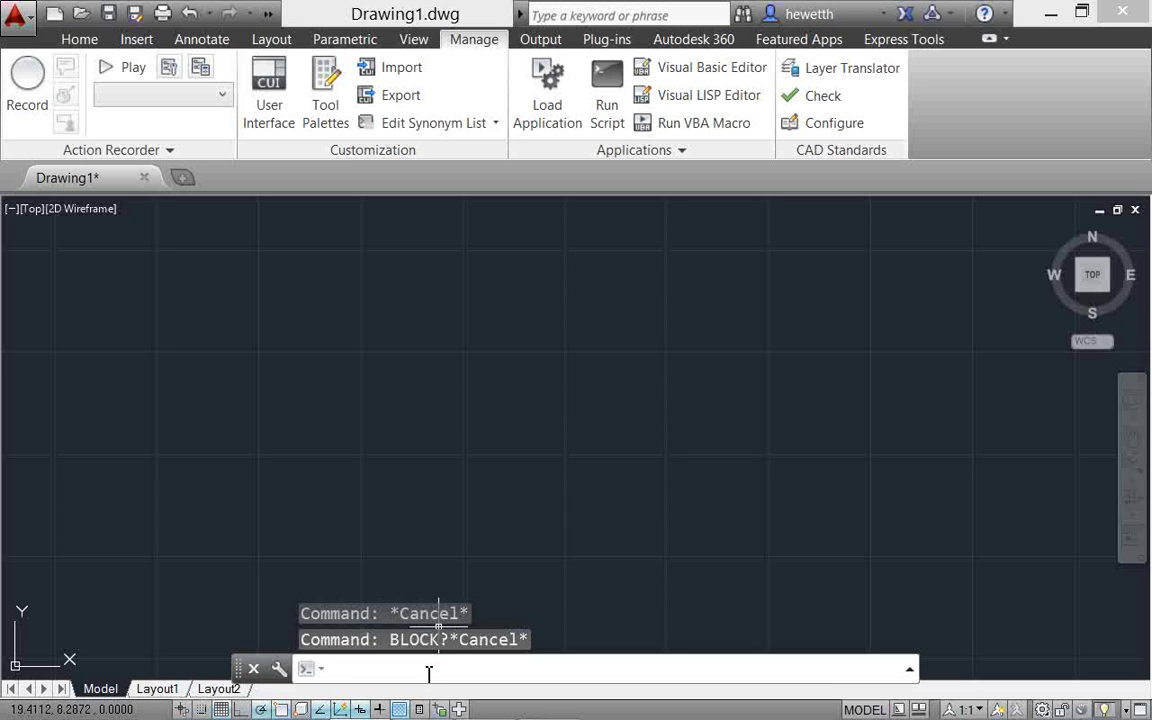
scroll(393, 452, "down", 1)
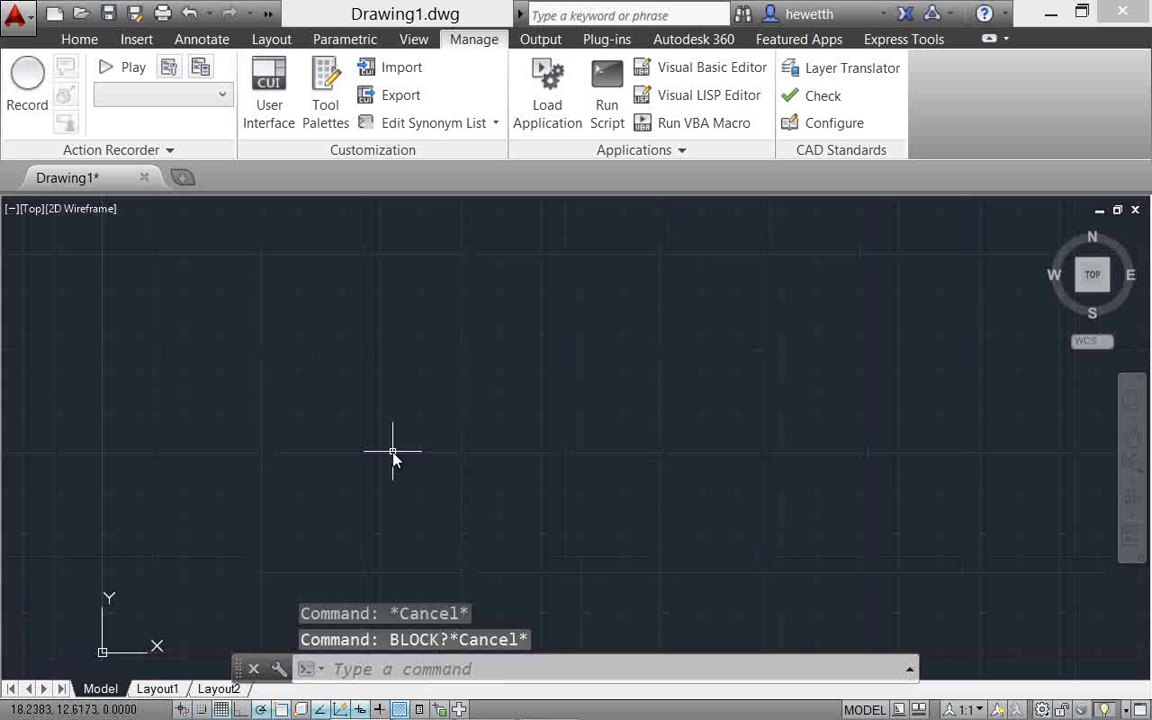
- Open 011 Upper Floor GA from St Mark's Renovation > 03 Mallinson Wing > 03 Construction and view Model space
left_click(81, 13)
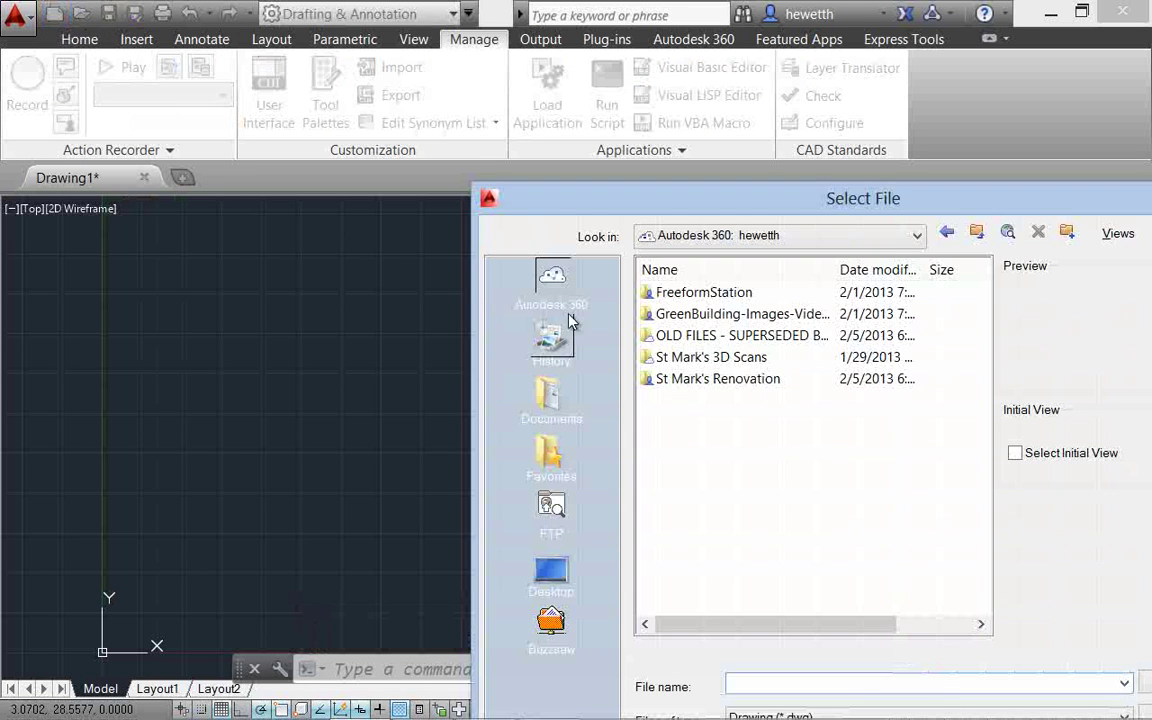
double_click(692, 378)
double_click(640, 335)
double_click(700, 314)
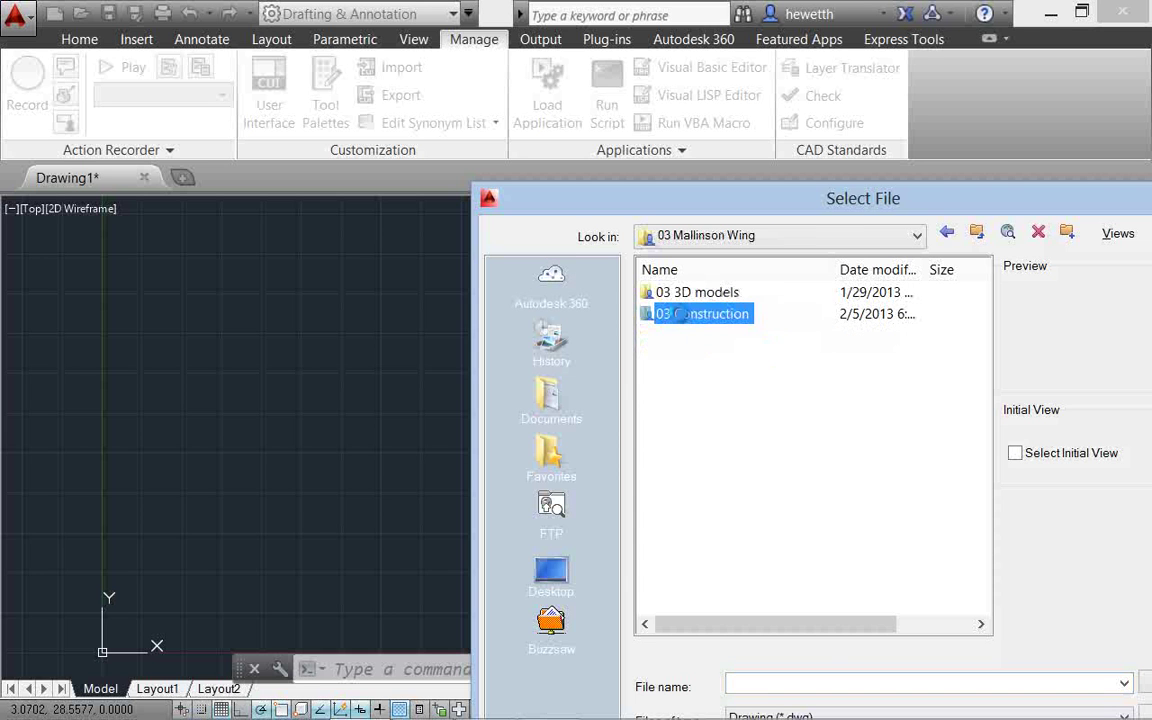
double_click(612, 424)
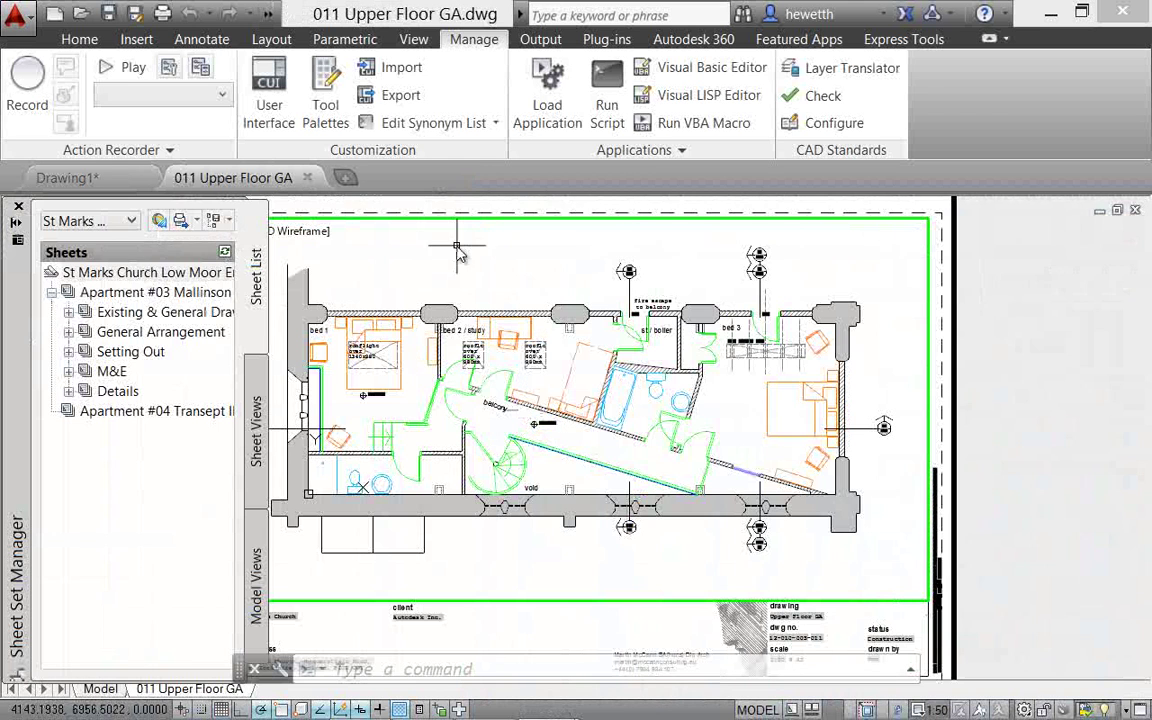
left_click(18, 206)
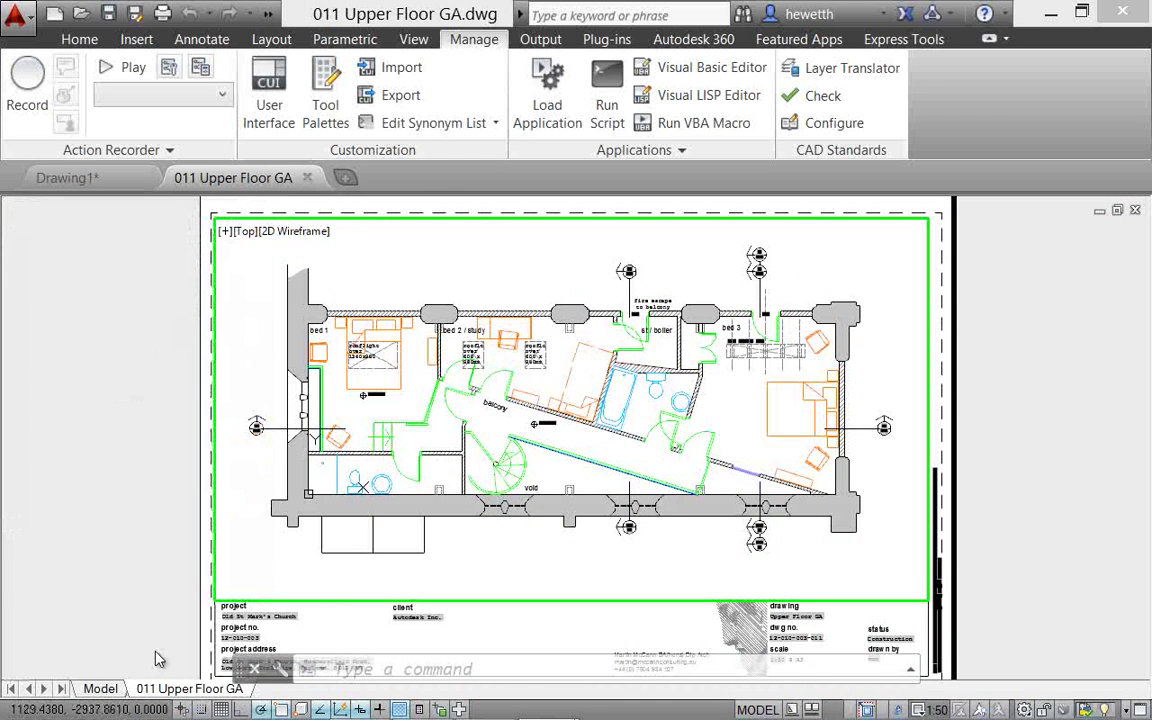
left_click(114, 690)
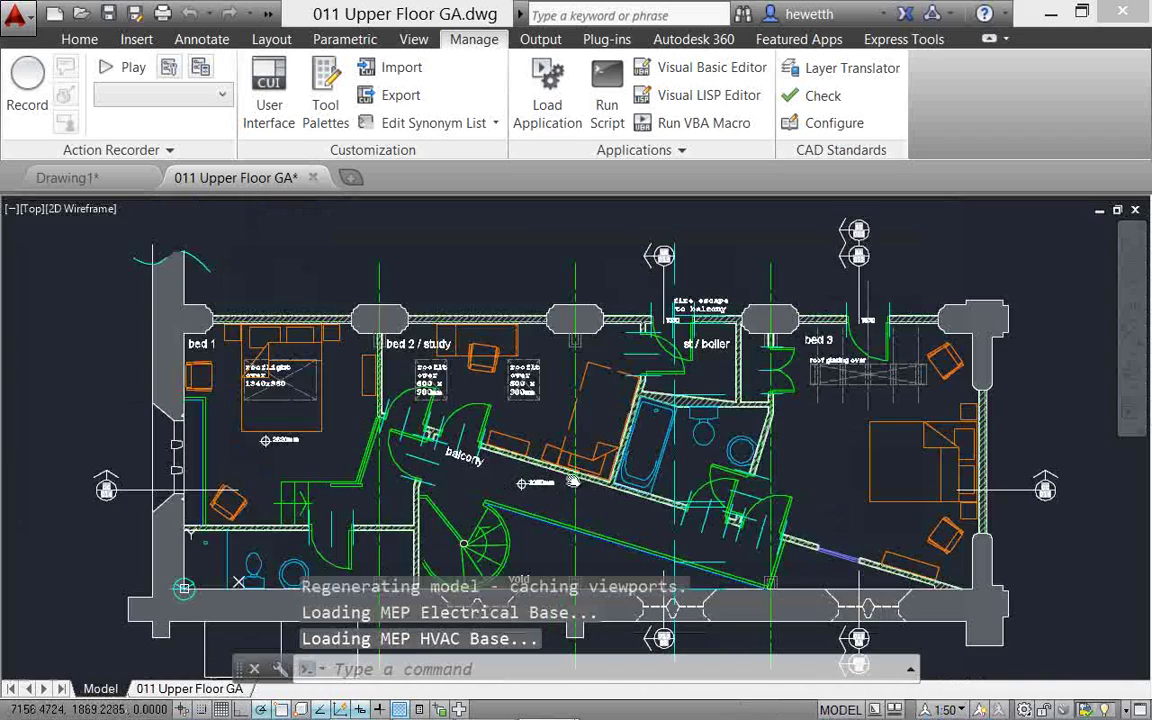
- Type DOOR at the command line and pick 'Layer: A-Door-G' to make it current
middle_click(635, 400)
middle_click(635, 400)
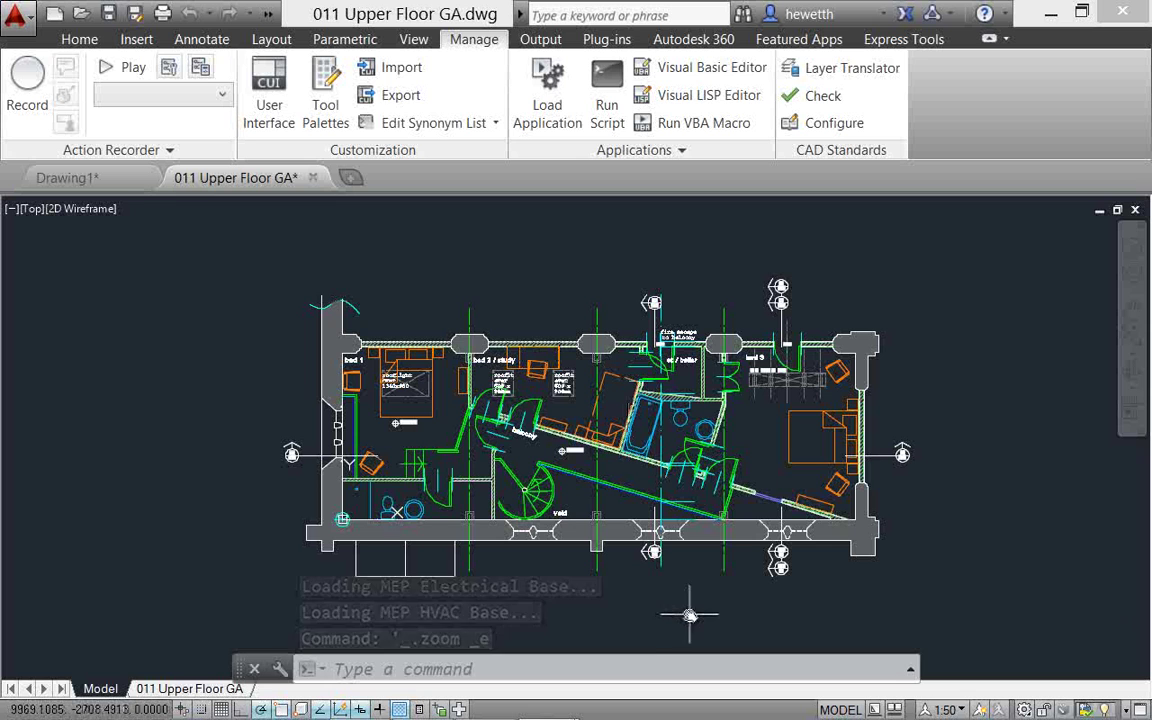
left_click(592, 670)
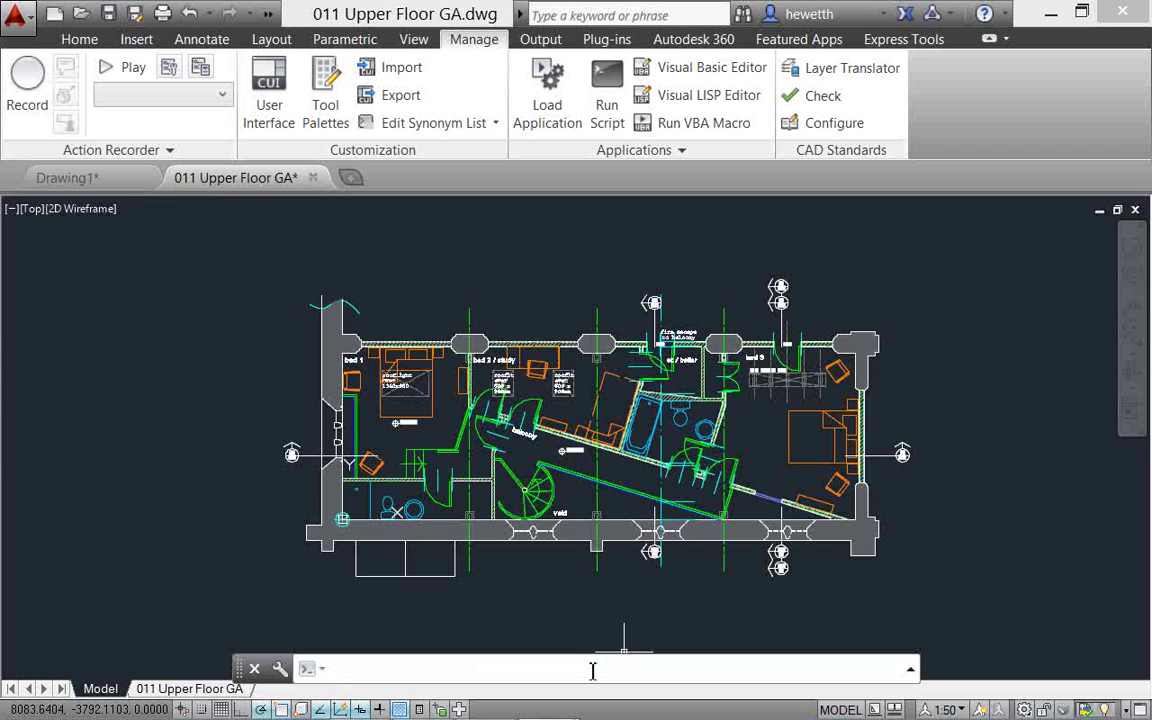
type("DO")
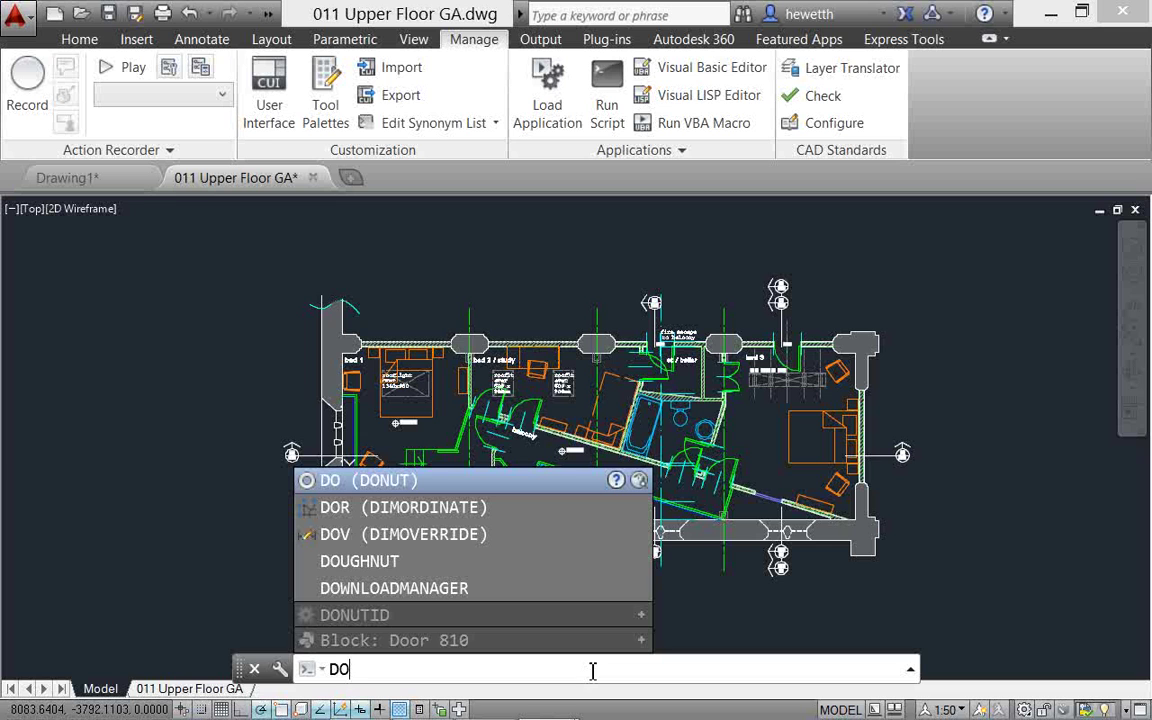
type("OR")
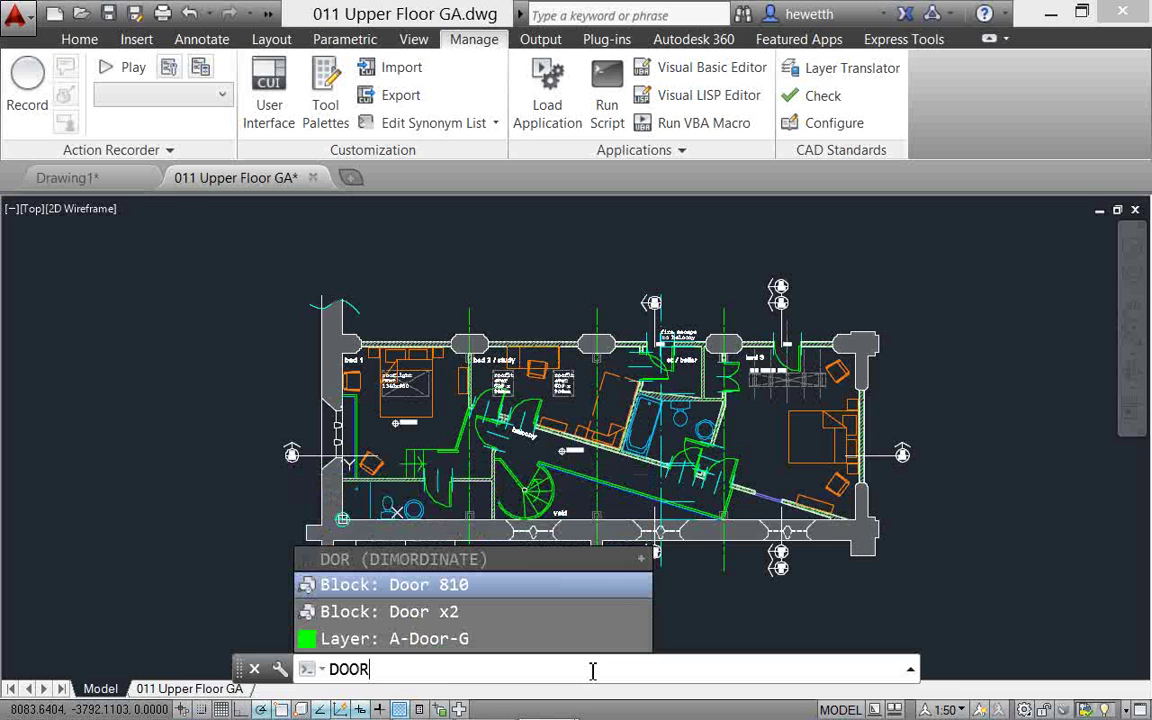
mouse_move(397, 619)
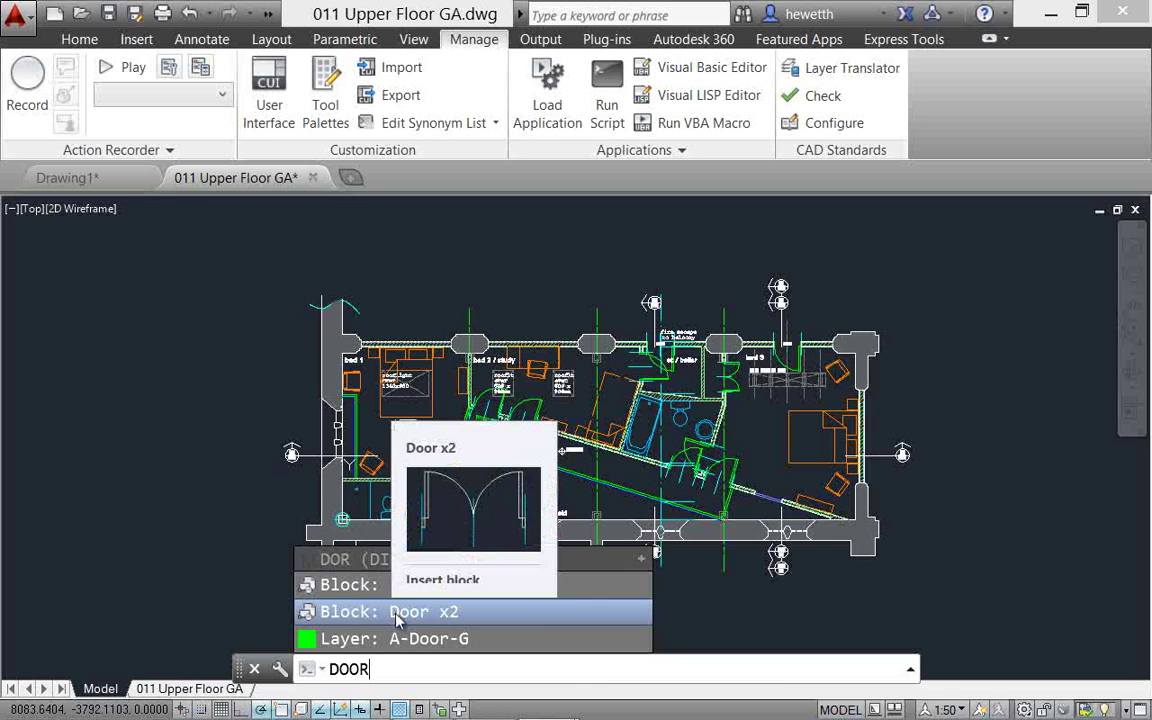
mouse_move(376, 594)
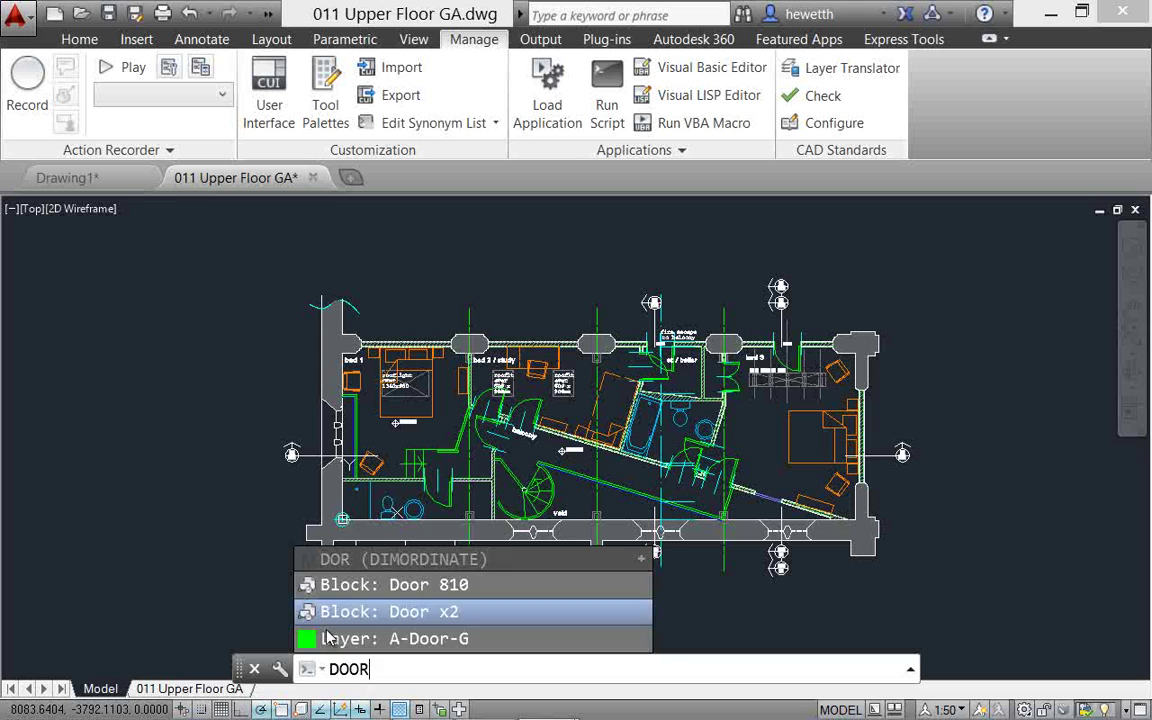
mouse_move(335, 642)
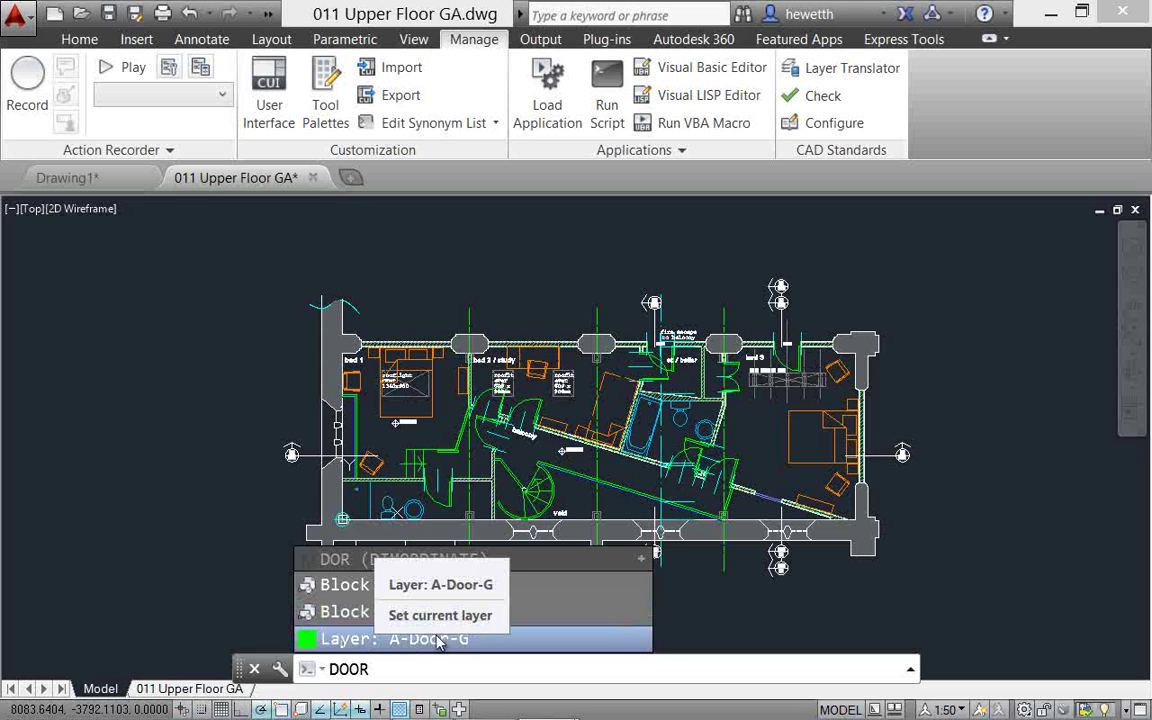
left_click(354, 645)
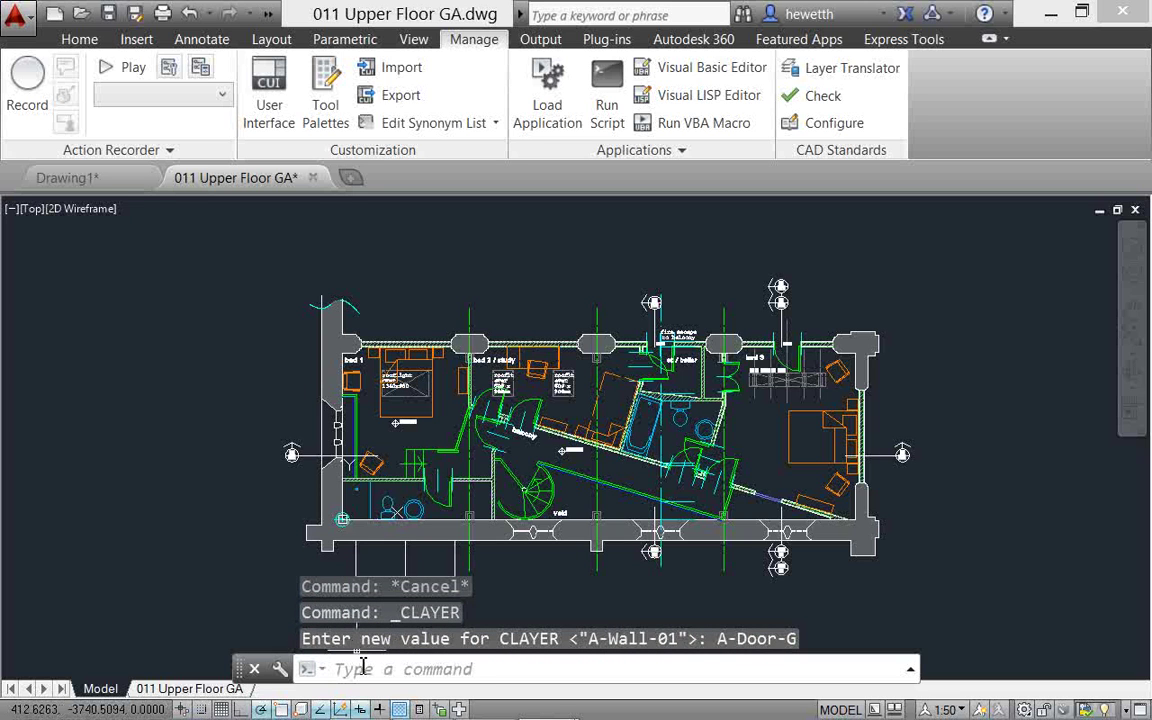
- Insert the Door x2 block at scale 1 and 0° rotation on the bed 2 / study wall
left_click(363, 668)
type("DOOR")
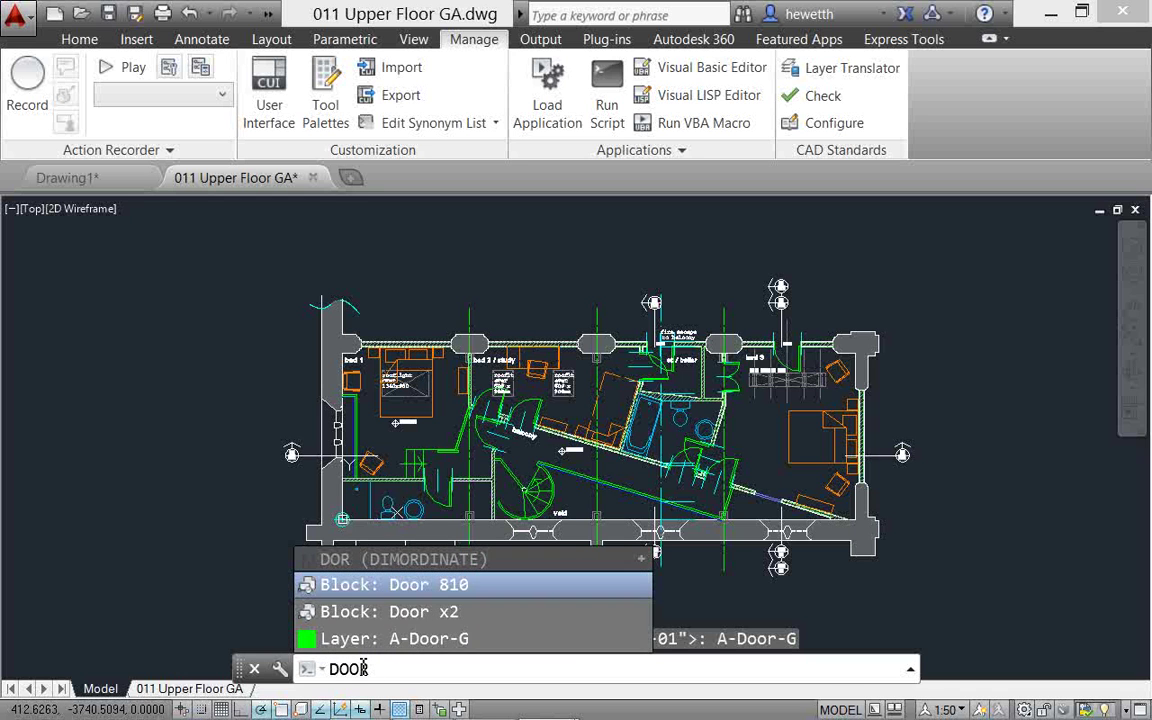
left_click(349, 612)
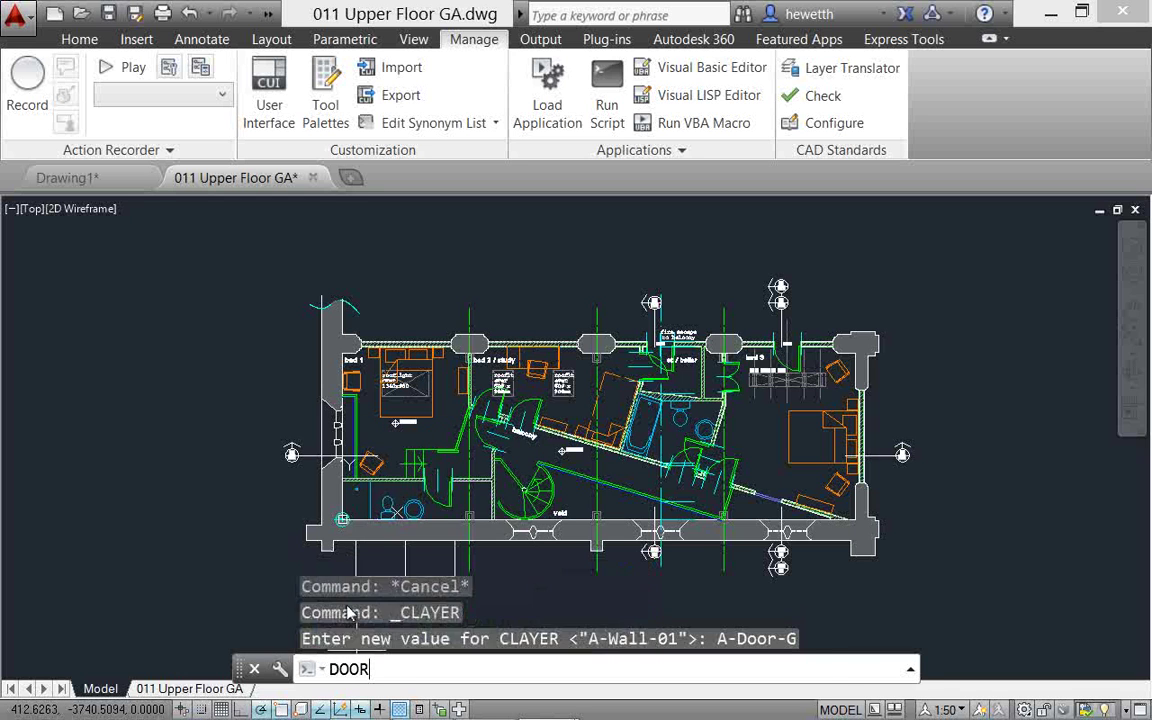
scroll(531, 300, "up", 4)
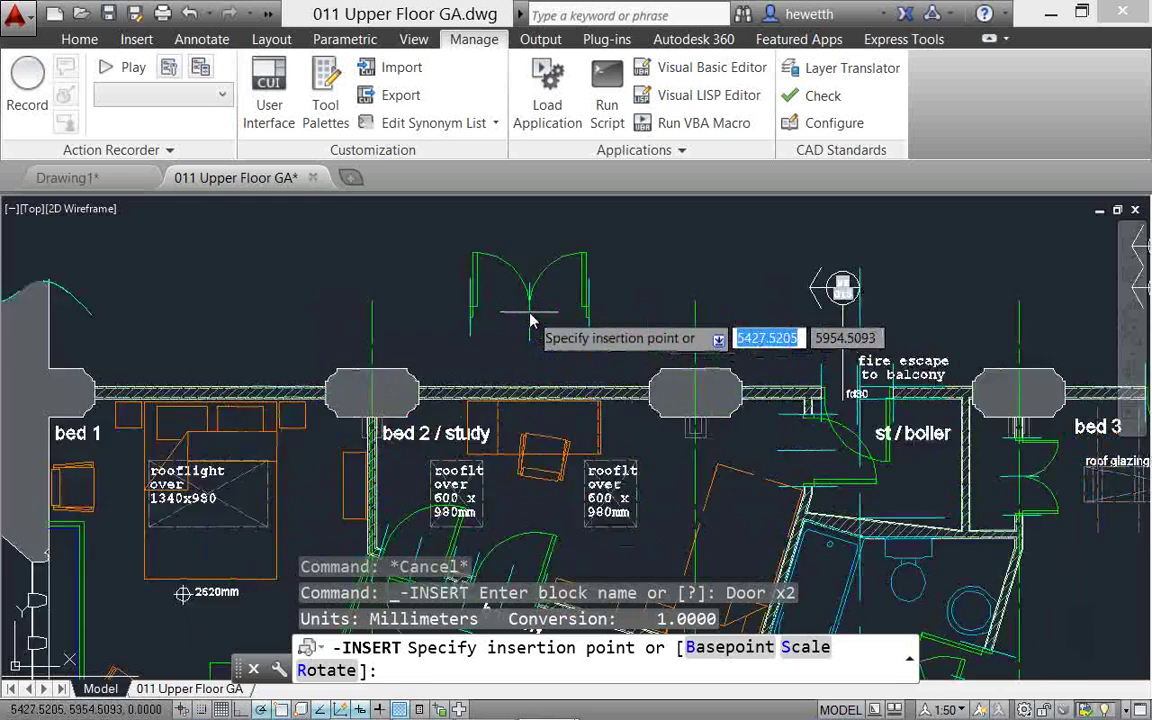
scroll(531, 320, "up", 2)
left_click(505, 381)
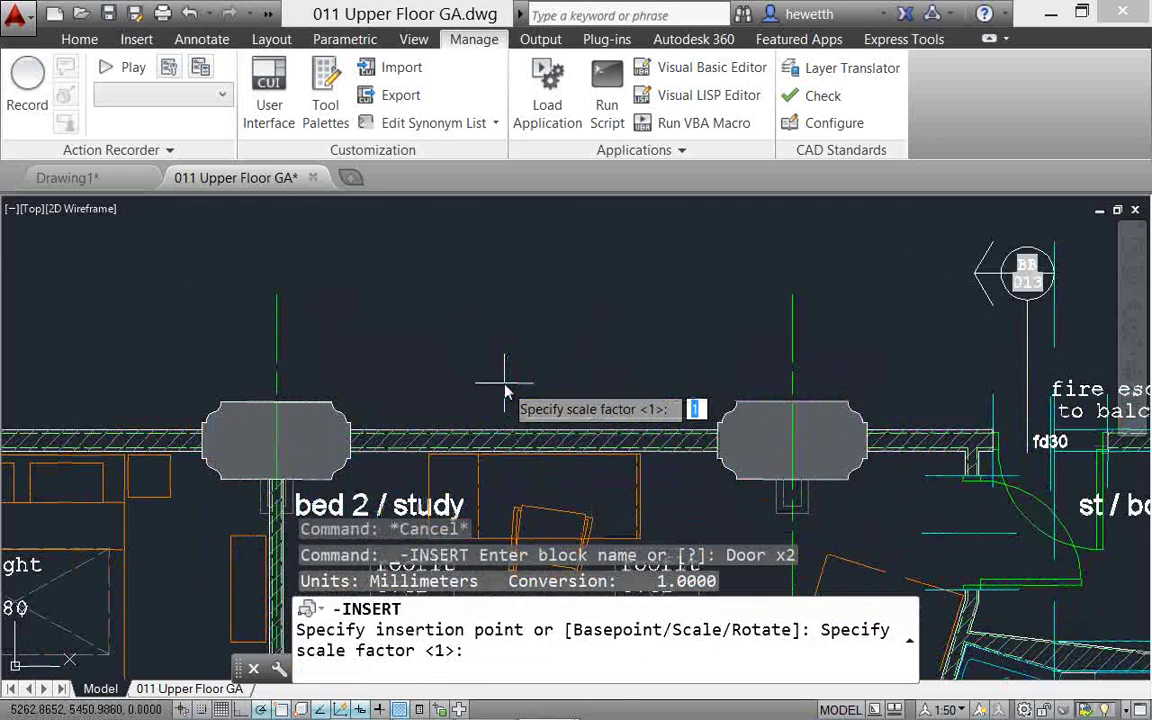
key("Return")
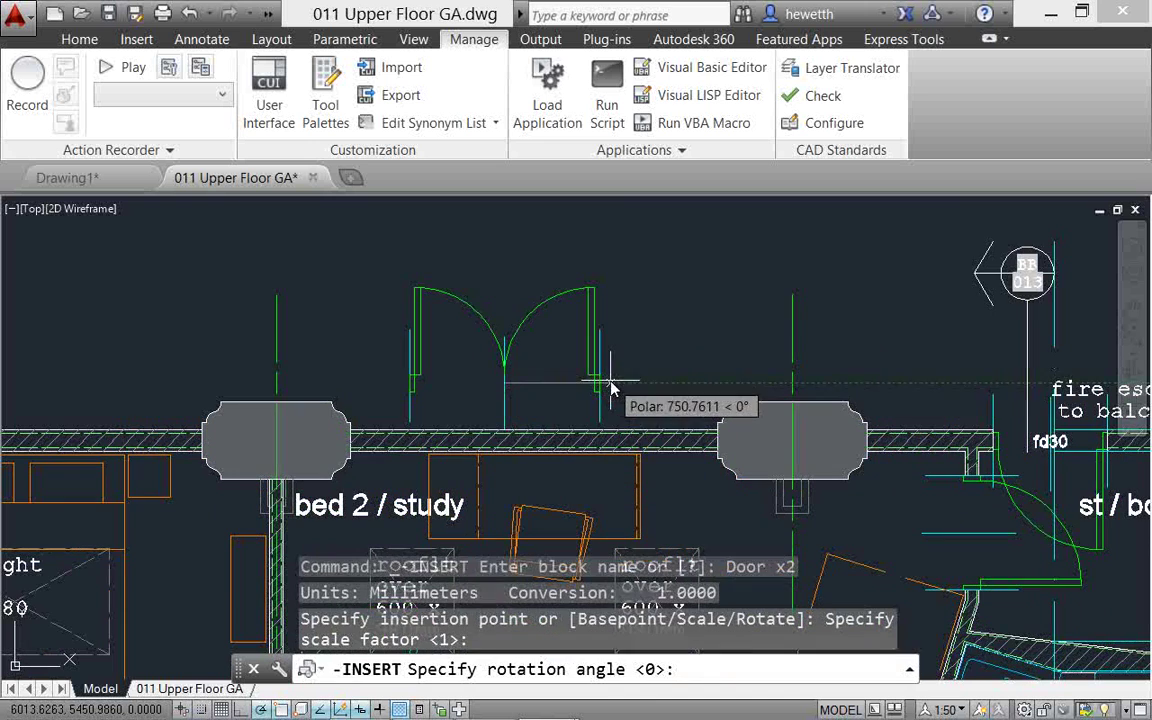
left_click(612, 388)
scroll(689, 355, "down", 2)
scroll(672, 367, "down", 3)
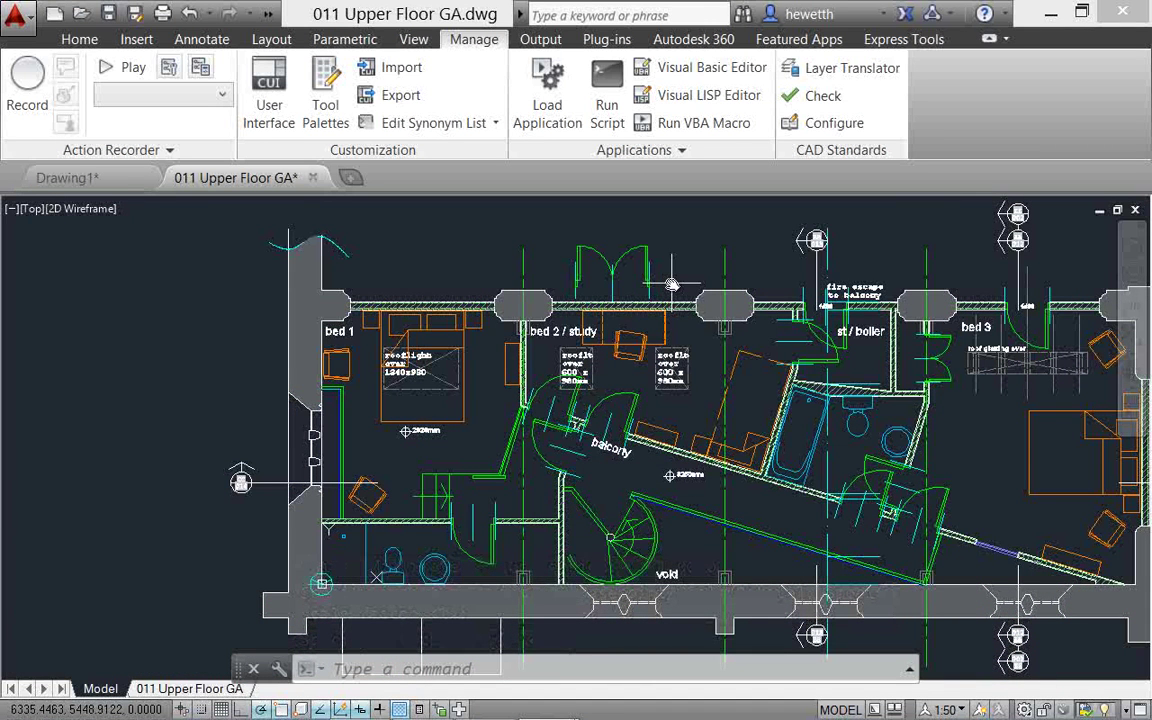
- Type DO at the command line and browse the autocomplete suggestions
left_click(413, 673)
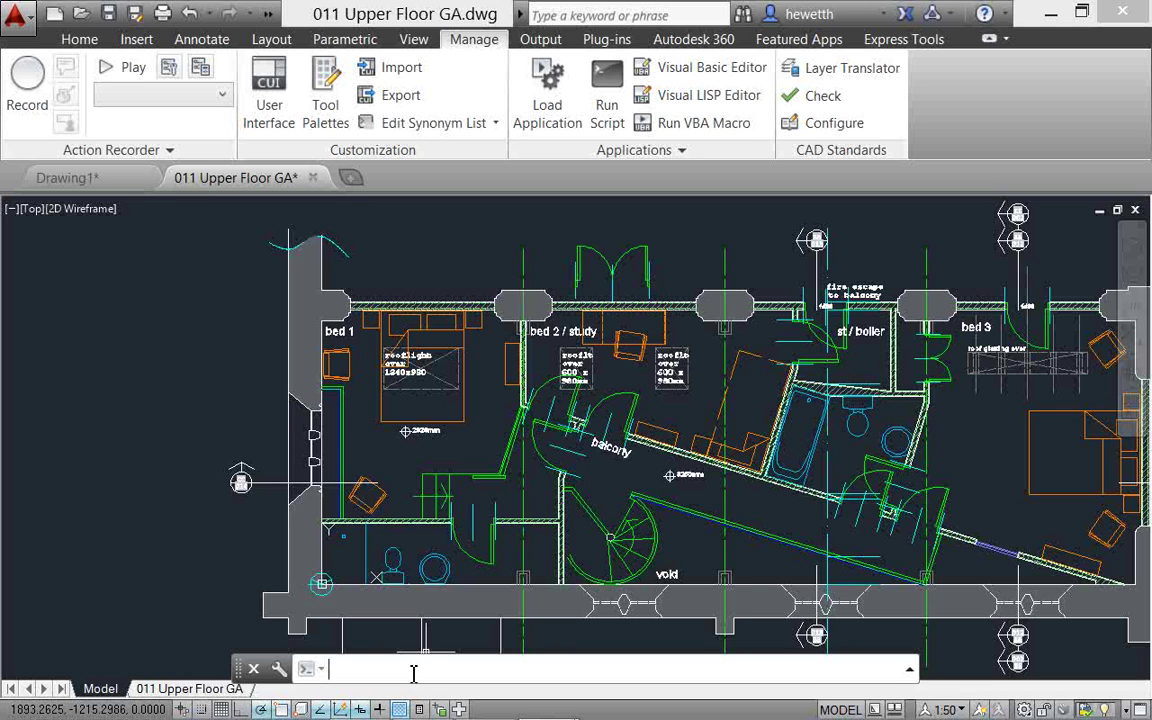
type("DOWNLOADMANAGER")
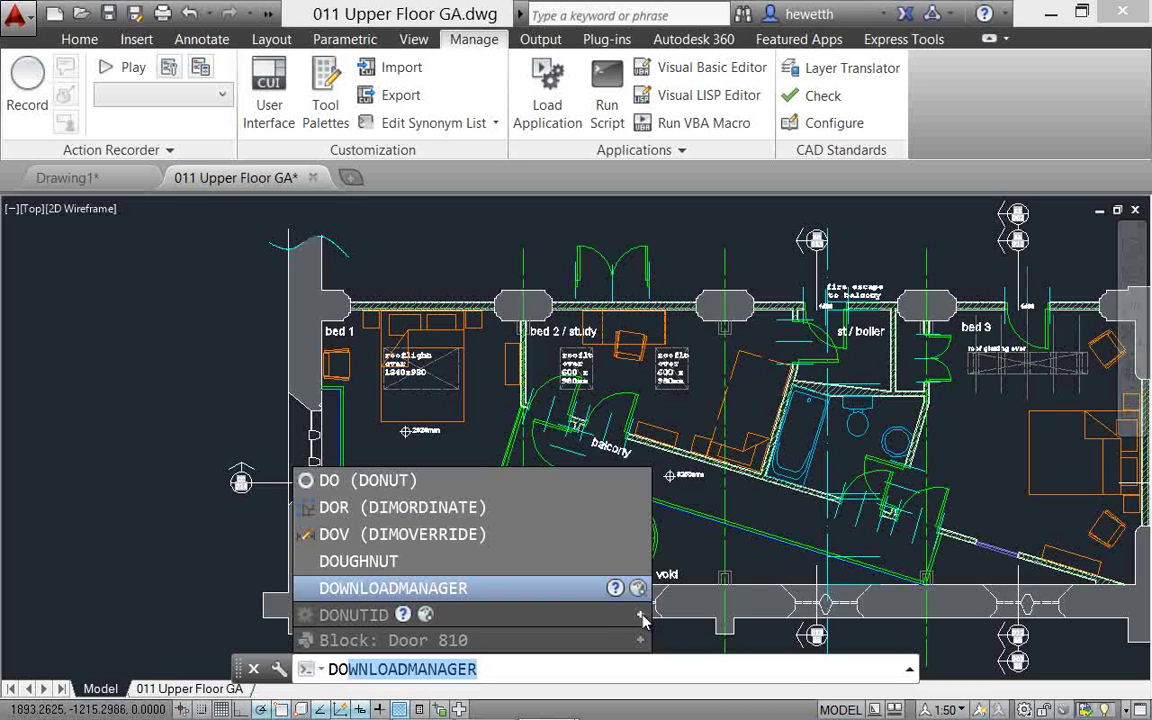
mouse_move(643, 621)
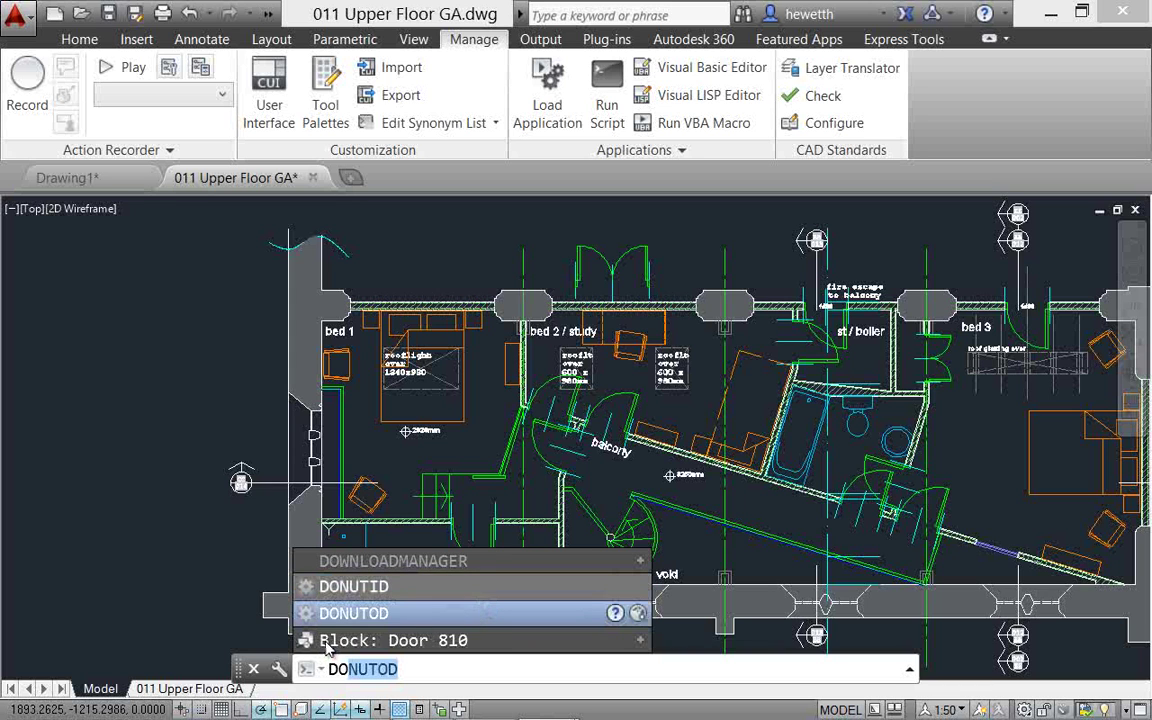
mouse_move(446, 645)
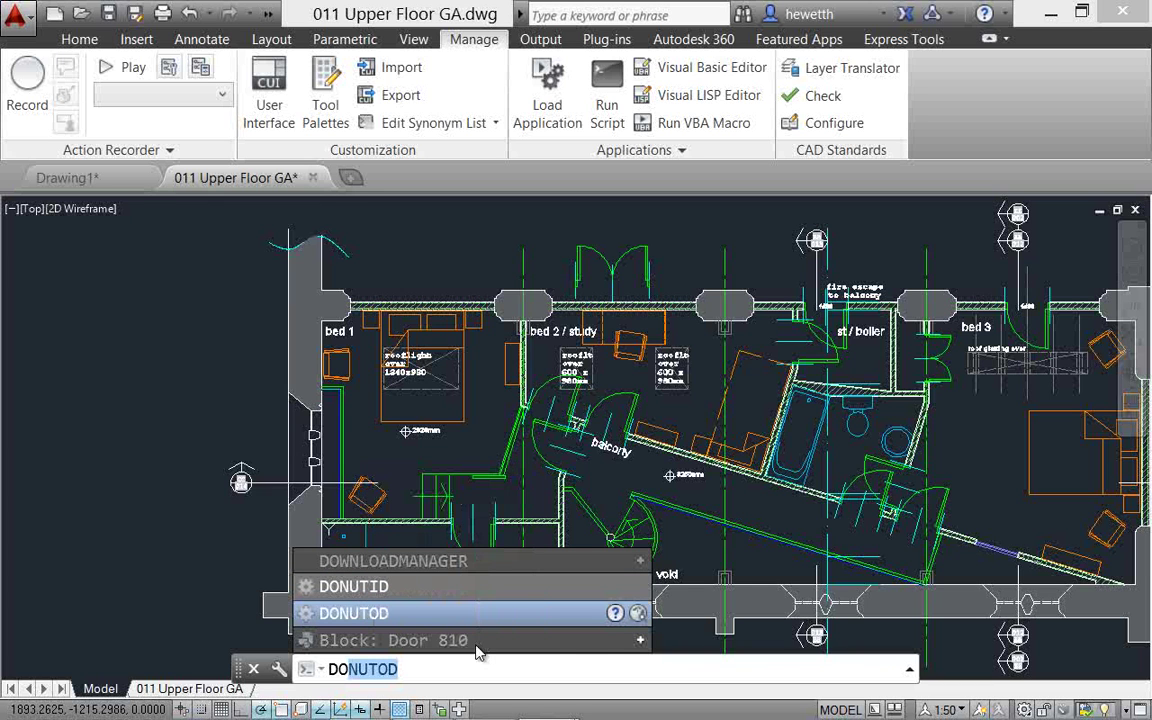
- Expand the full DO suggestion list, then extend the search to DOOR
left_click(640, 641)
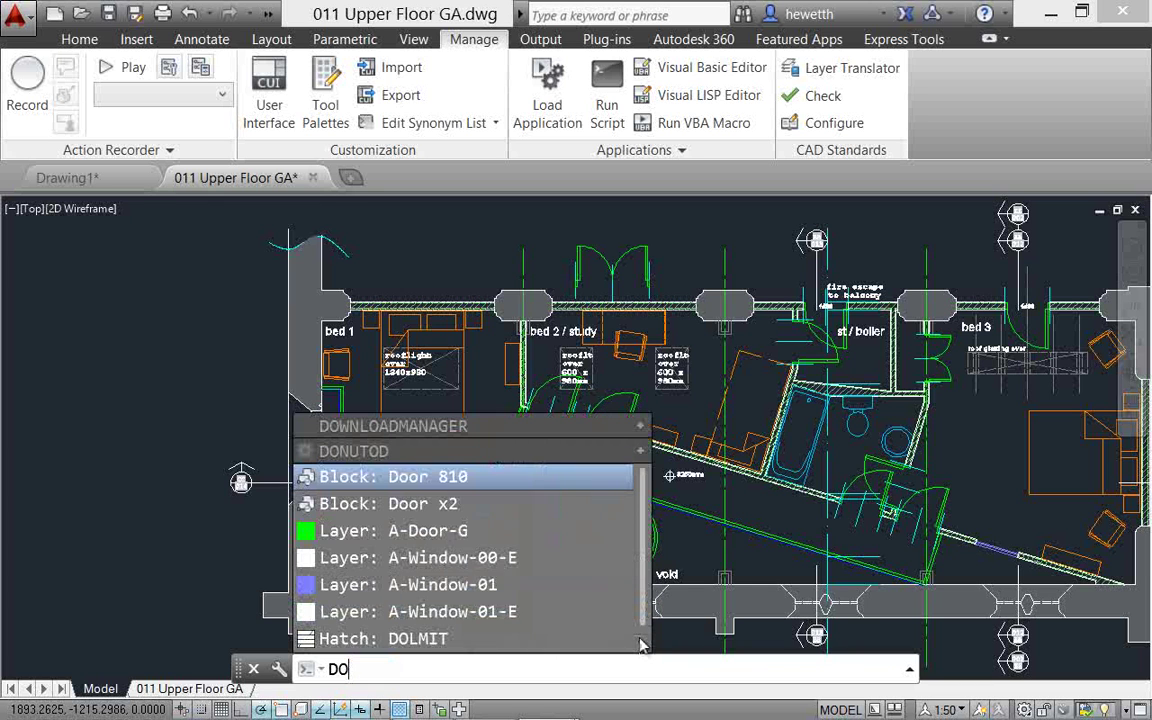
mouse_move(444, 484)
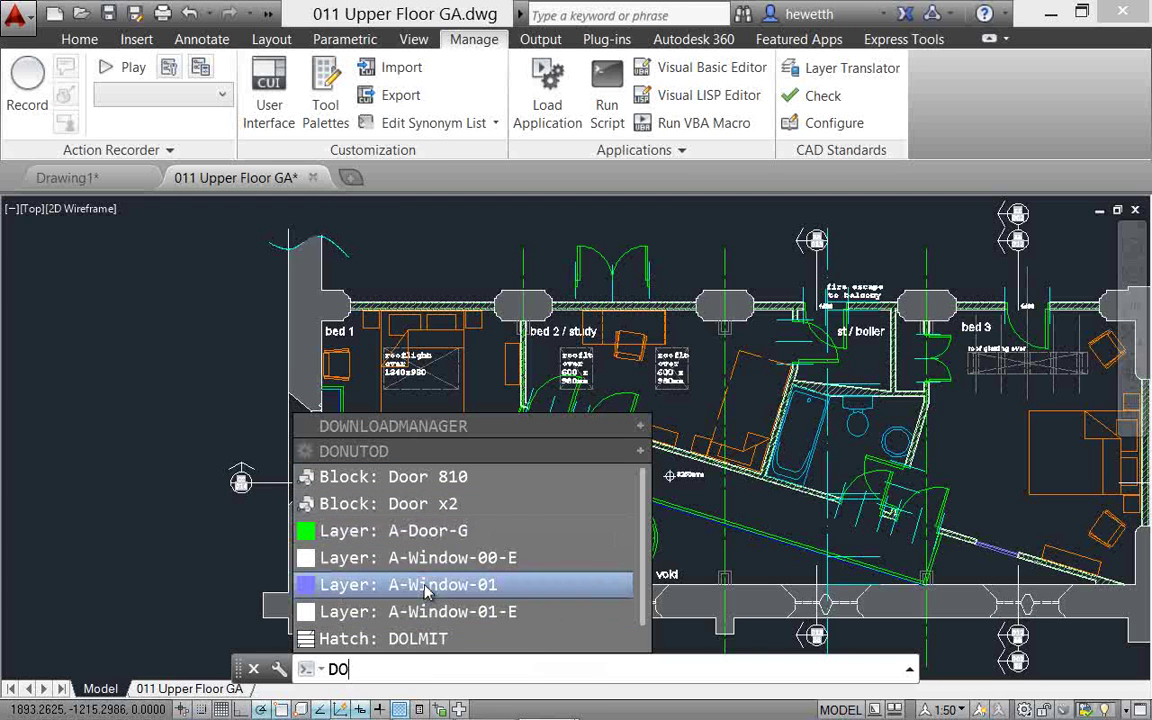
mouse_move(425, 592)
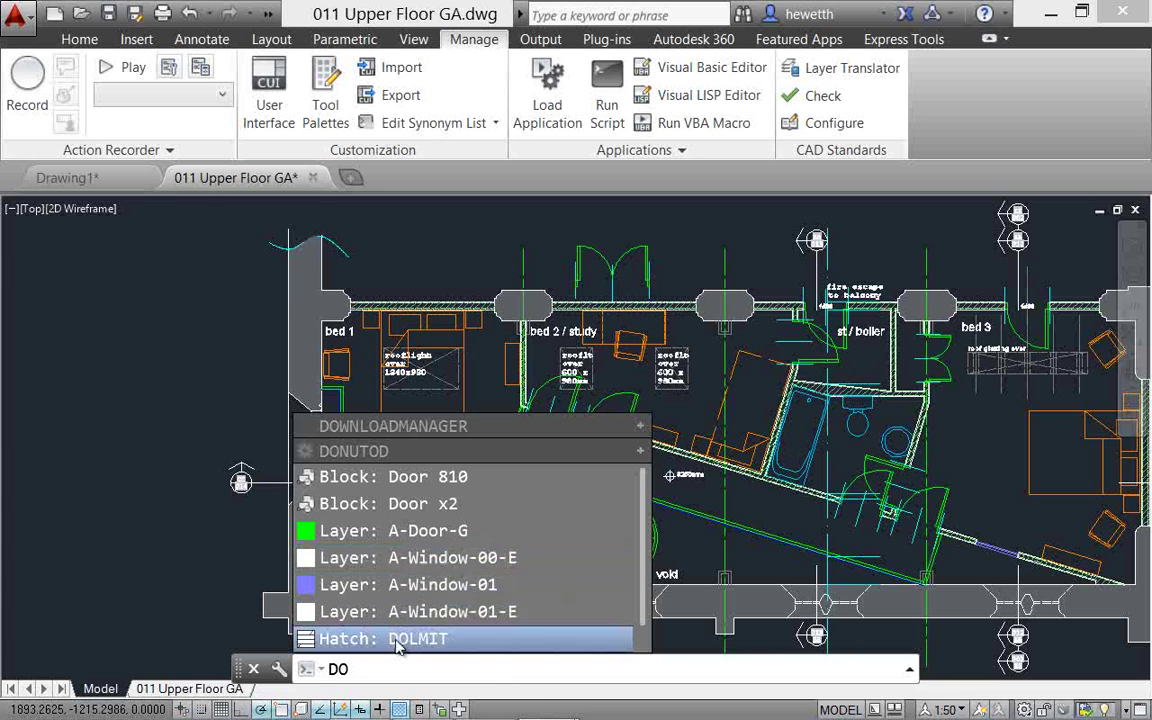
mouse_move(398, 648)
type("O")
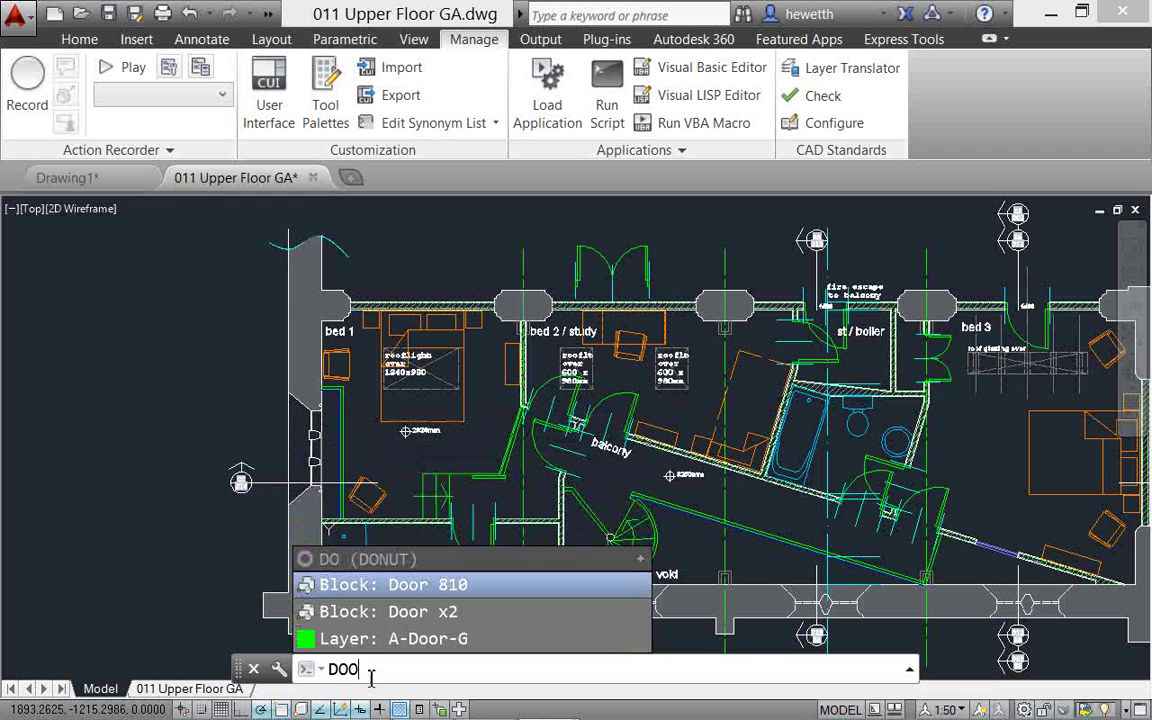
type("R")
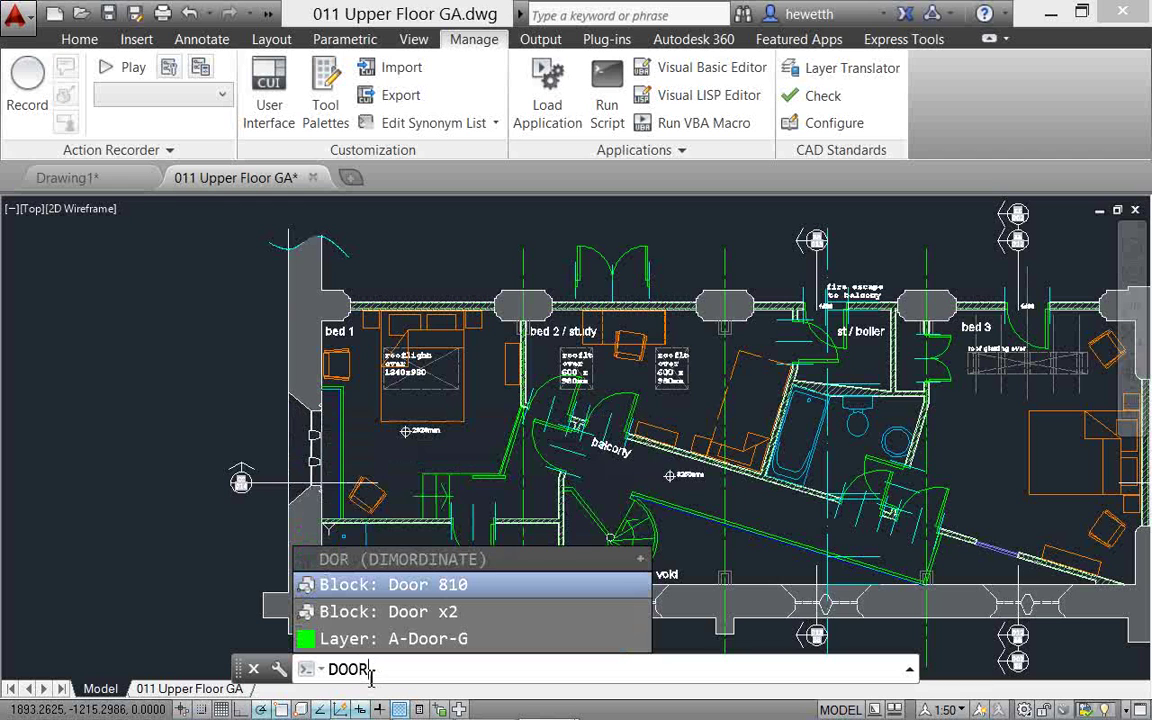
- Make A-Door-G the current layer from autocomplete and bring up the command line's Customize menu
left_click(455, 648)
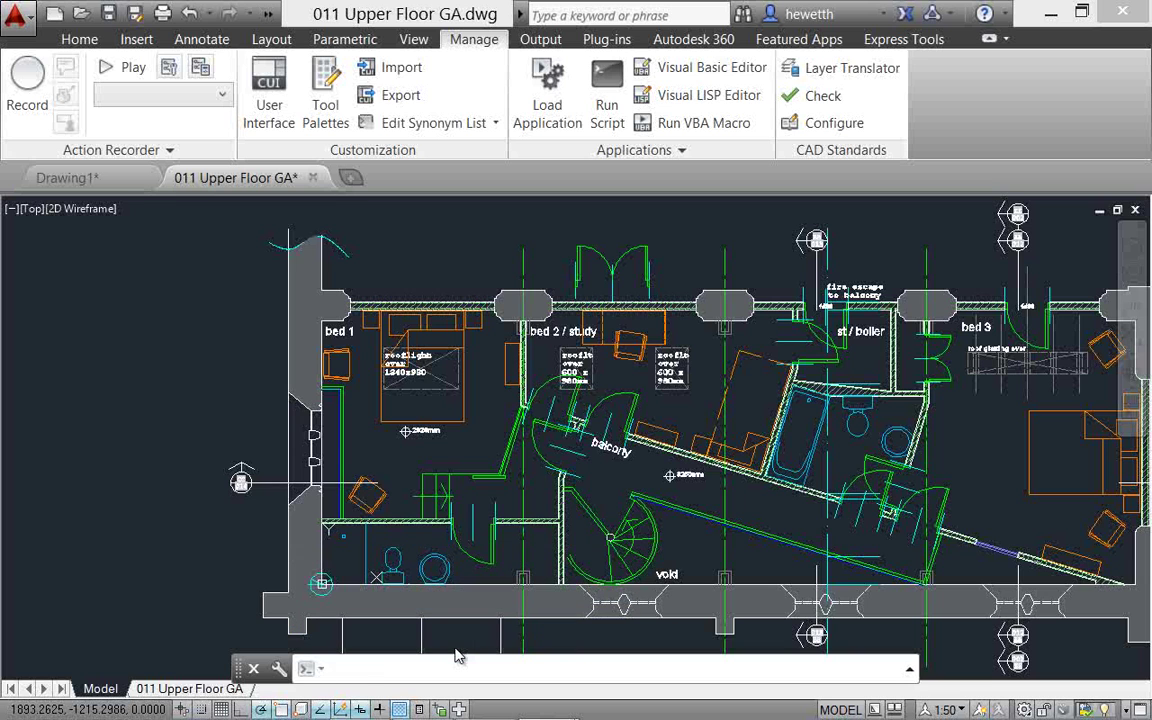
left_click(280, 670)
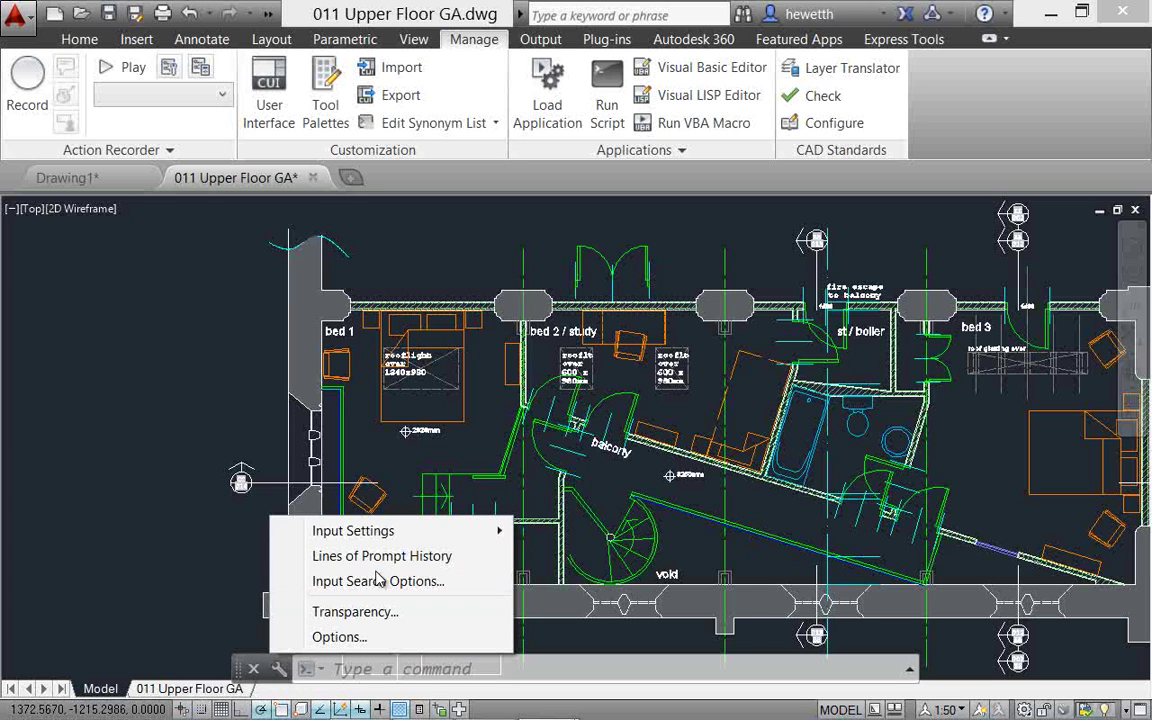
mouse_move(388, 538)
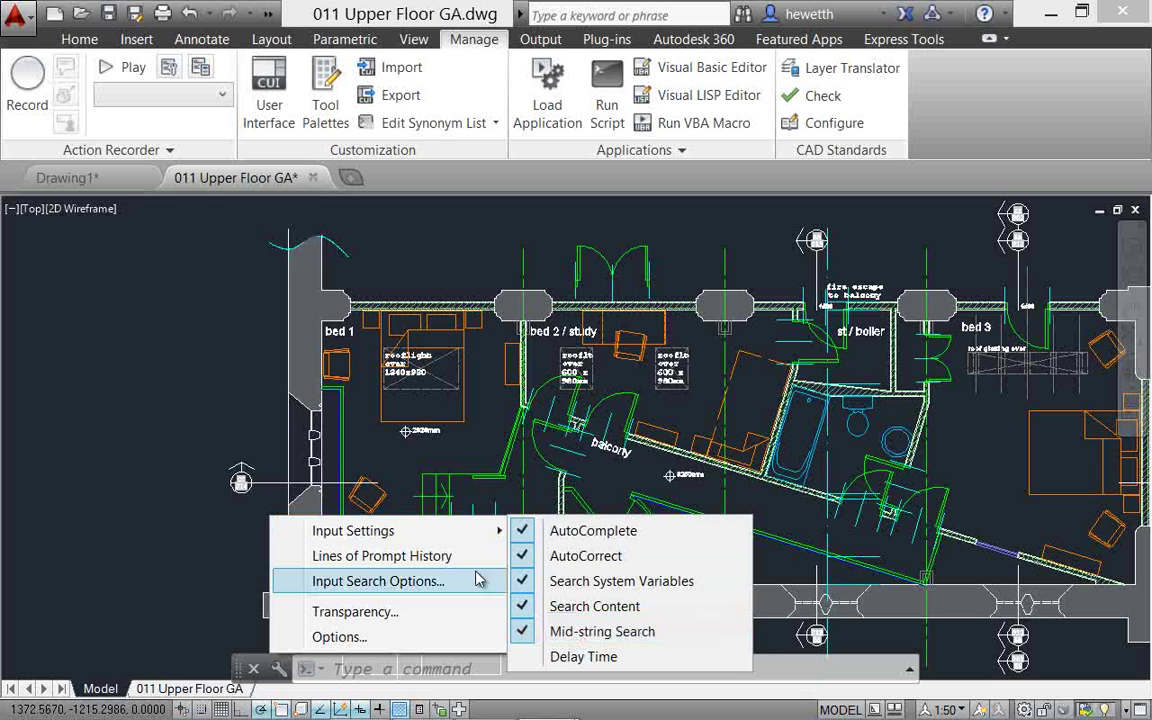
- Review the Input Search Options AutoComplete and content settings, then cancel without changes
left_click(423, 584)
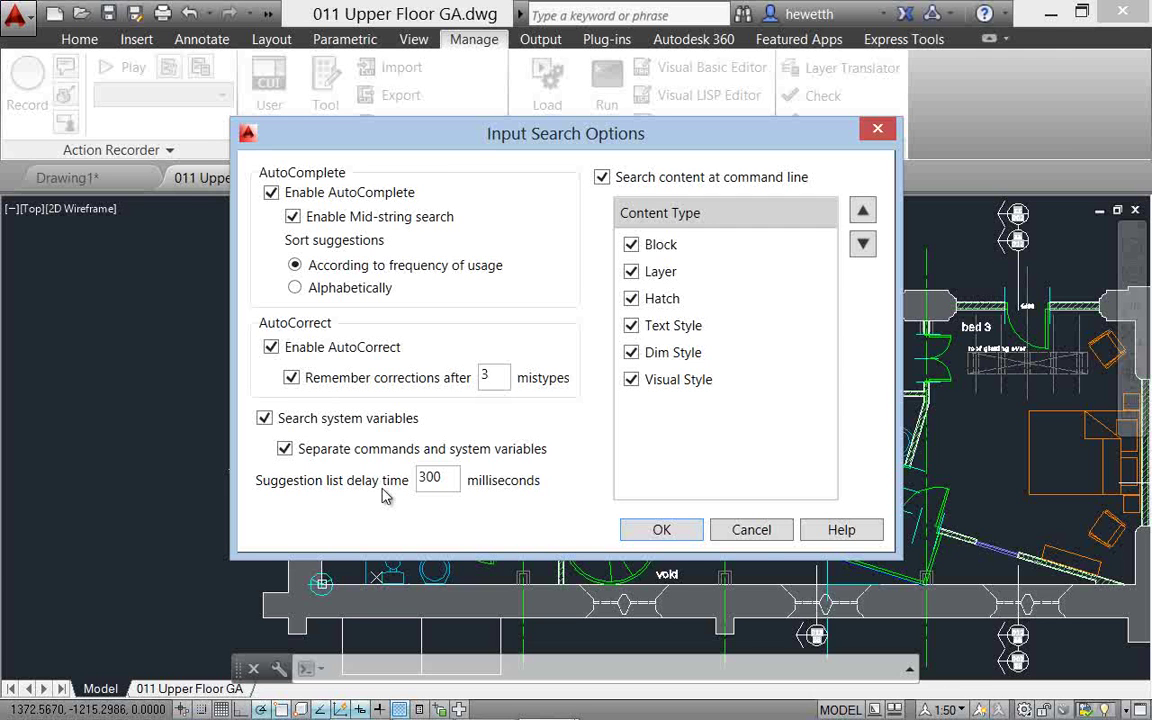
left_click(750, 531)
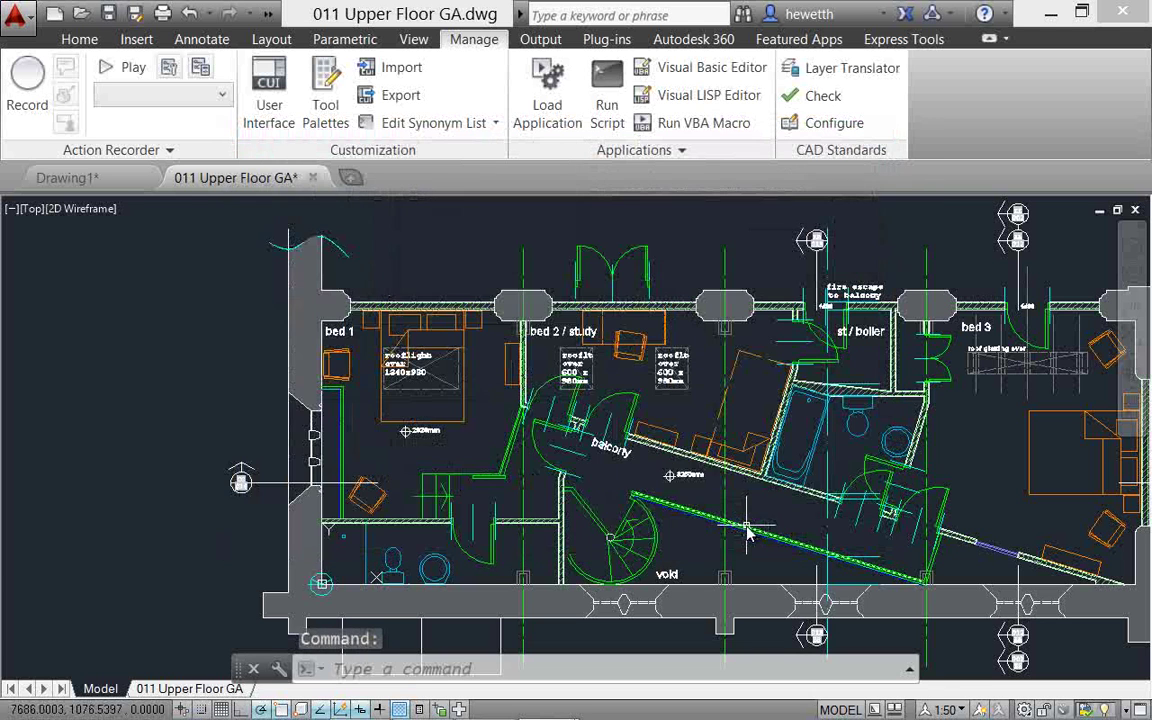